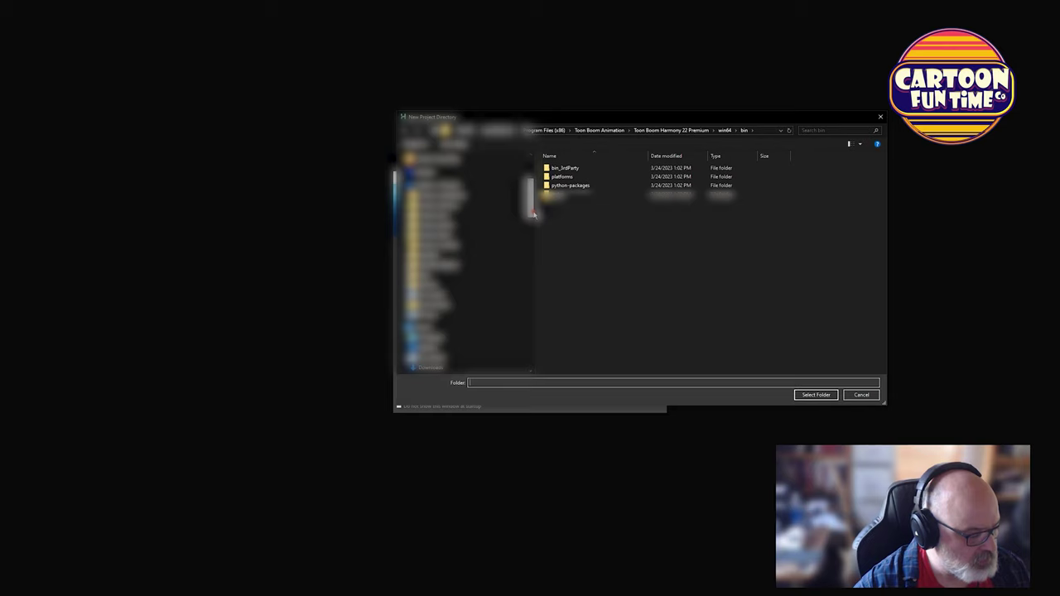
# Go up to the OneDrive folder and open the Cartoons folder as the scene location.
pyautogui.click(447, 205)
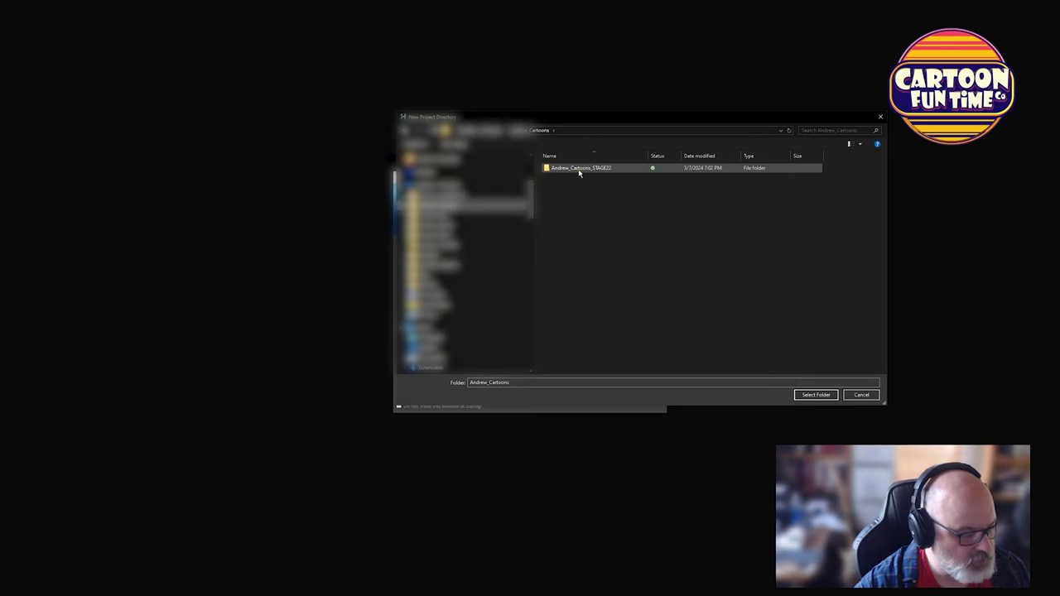
pyautogui.hotkey('alt', 'Up')
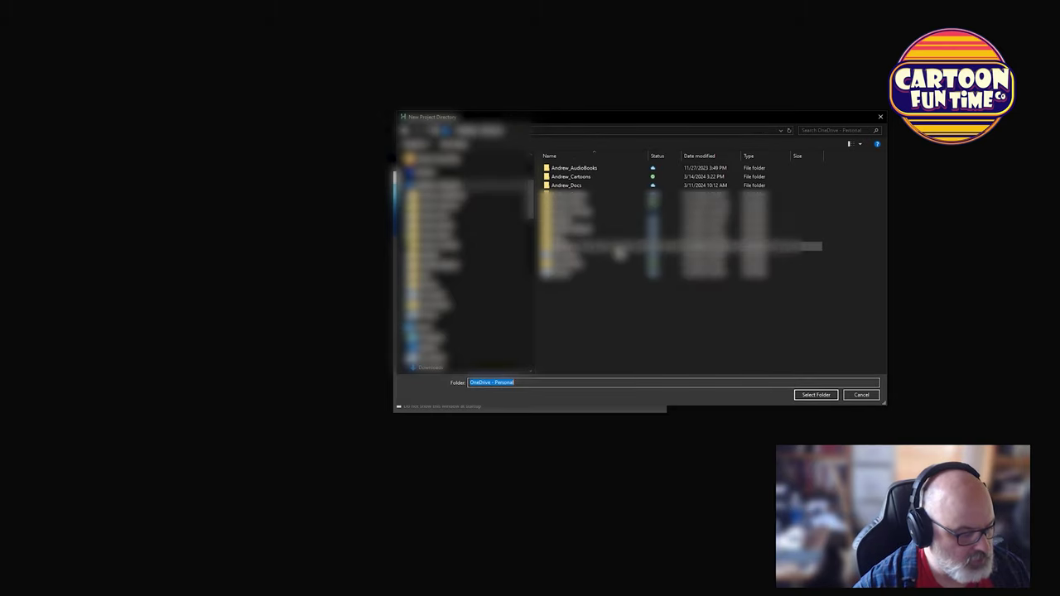
pyautogui.click(595, 178)
pyautogui.doubleClick(595, 178)
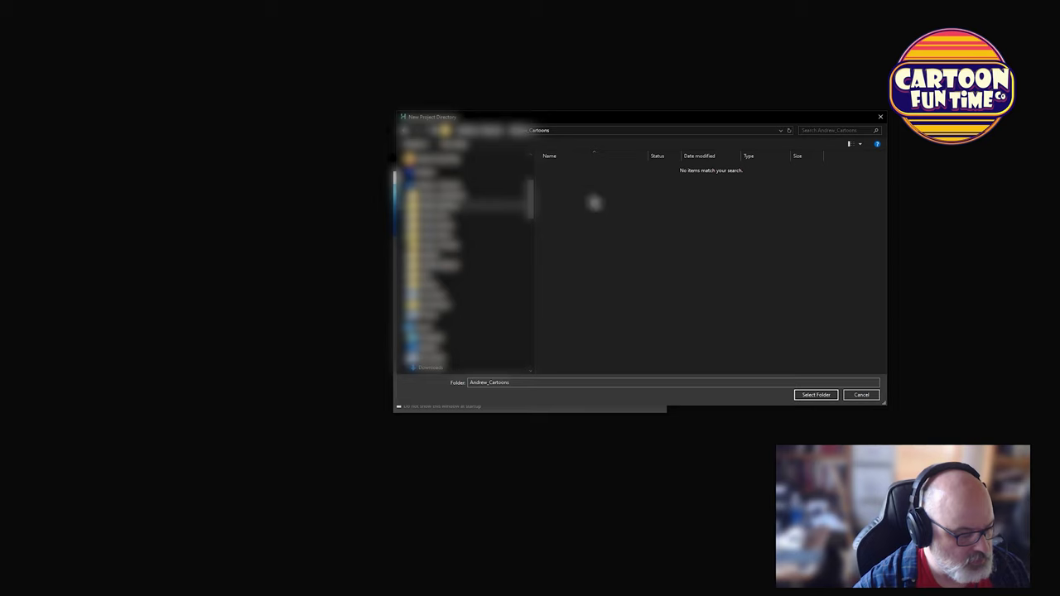
# Confirm the Cartoons folder and replace the default NewScene name with the pasted STAGE22 project name.
pyautogui.click(819, 395)
pyautogui.click(453, 257)
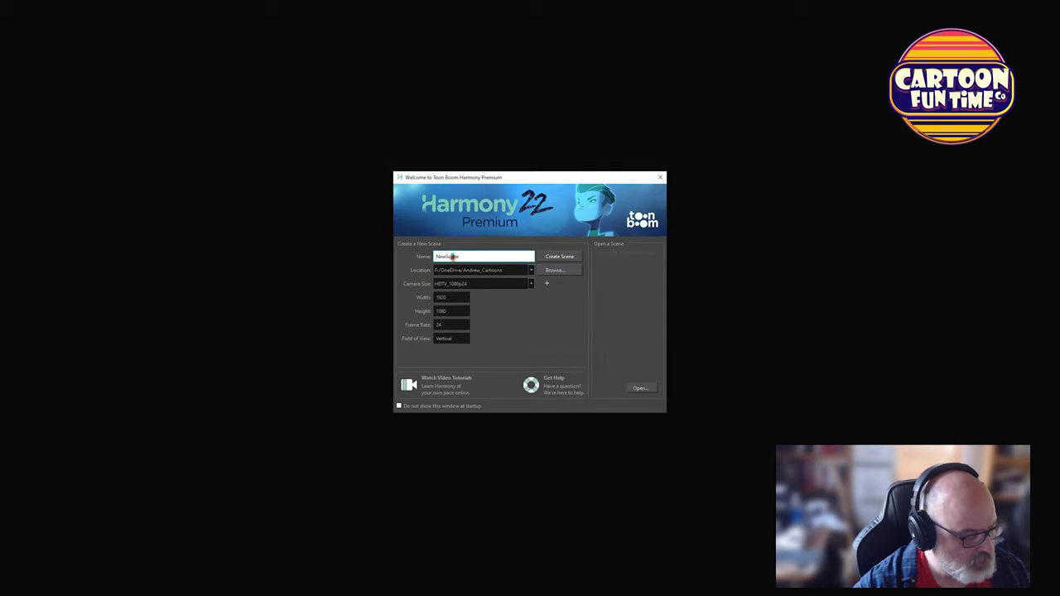
pyautogui.moveTo(468, 257); pyautogui.dragTo(432, 258)
pyautogui.rightClick(450, 258)
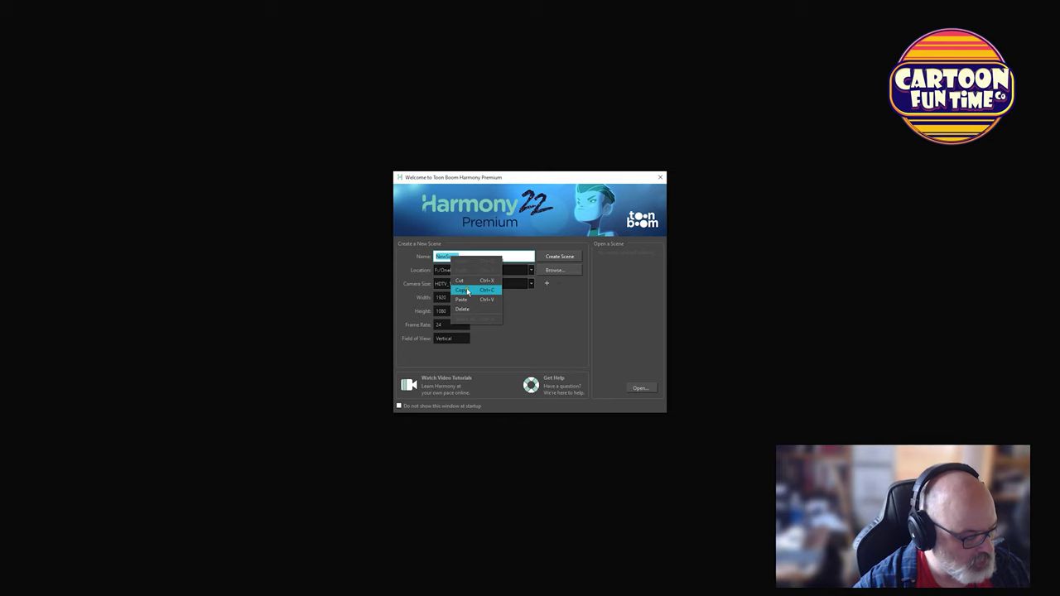
pyautogui.click(469, 300)
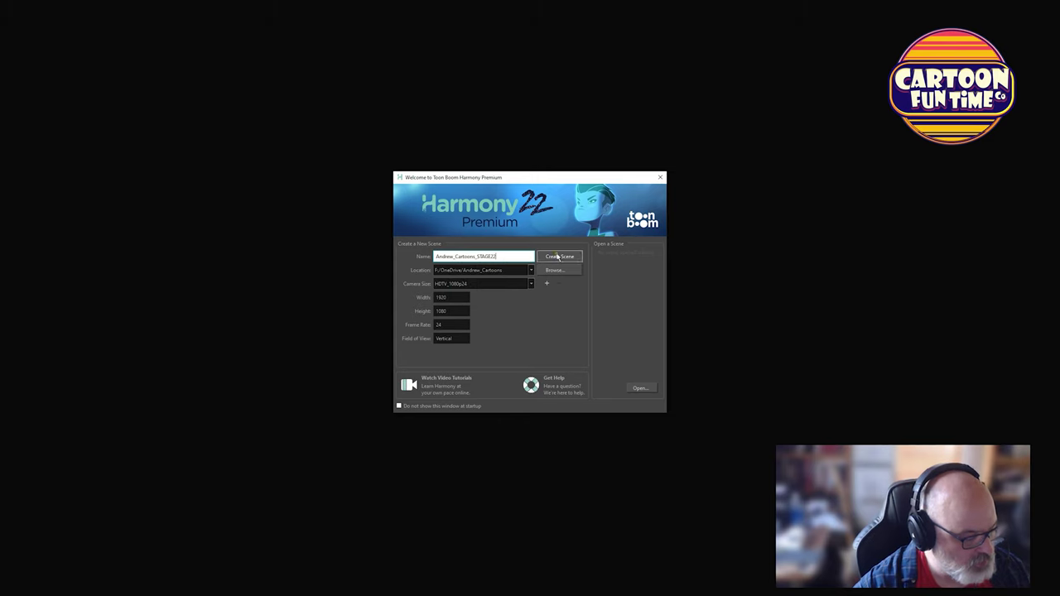
# Choose the film-4K camera size (4096 × 3112) and create the scene.
pyautogui.click(531, 283)
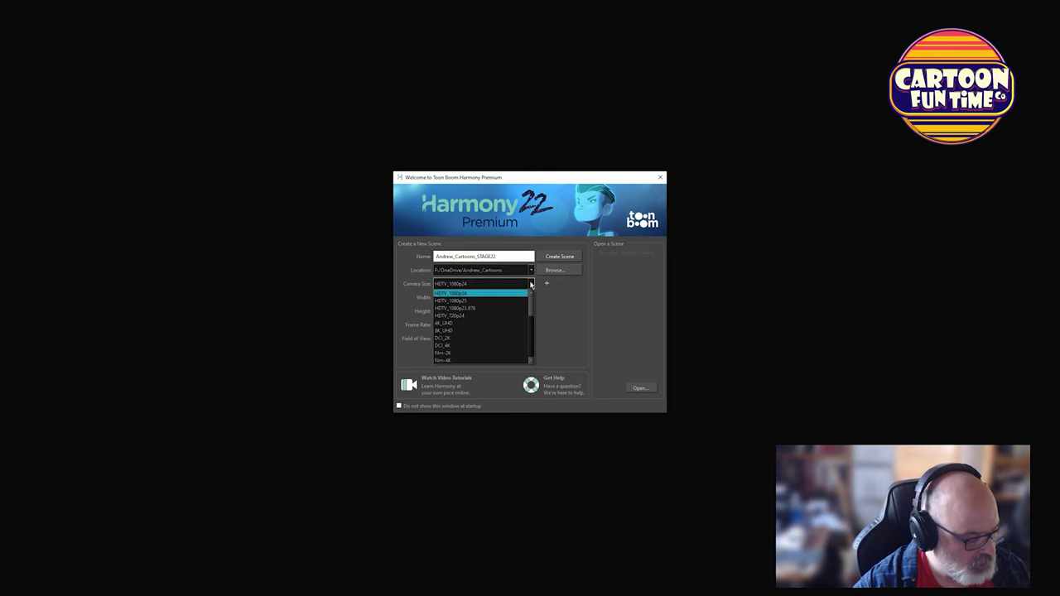
pyautogui.click(489, 360)
pyautogui.click(531, 284)
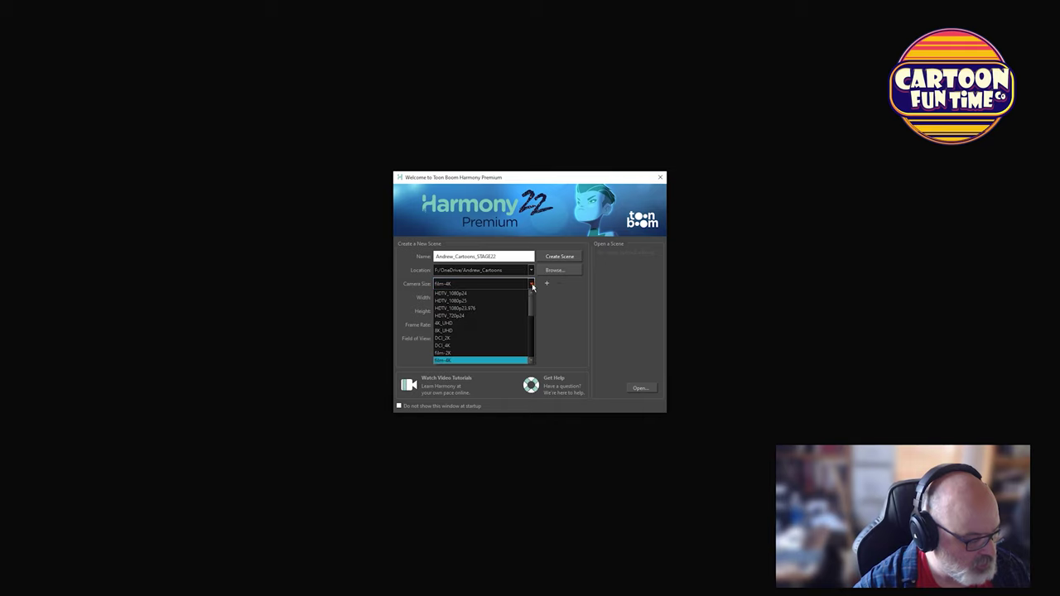
pyautogui.click(532, 285)
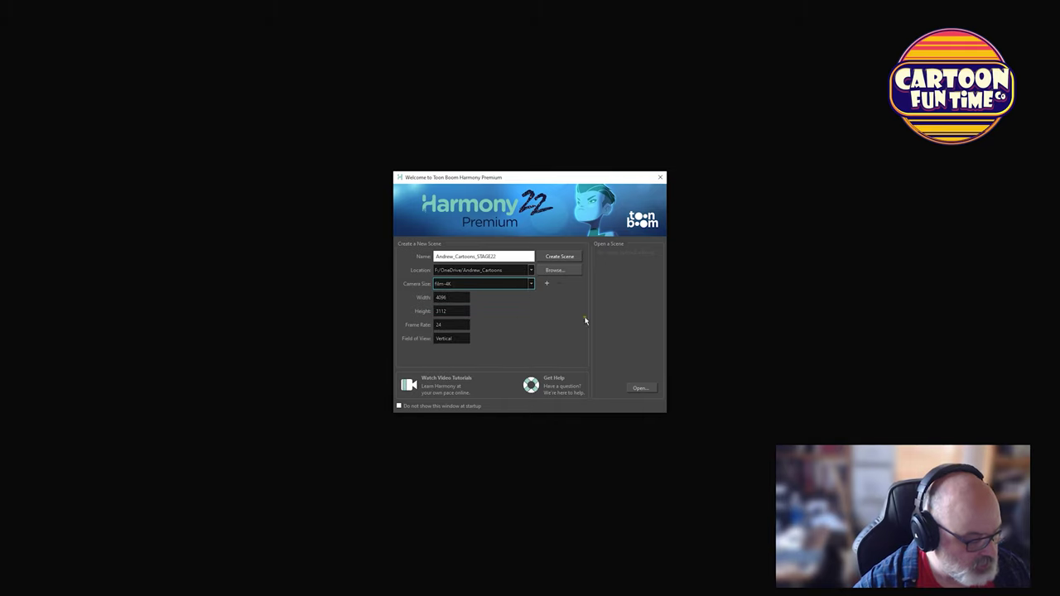
pyautogui.click(561, 261)
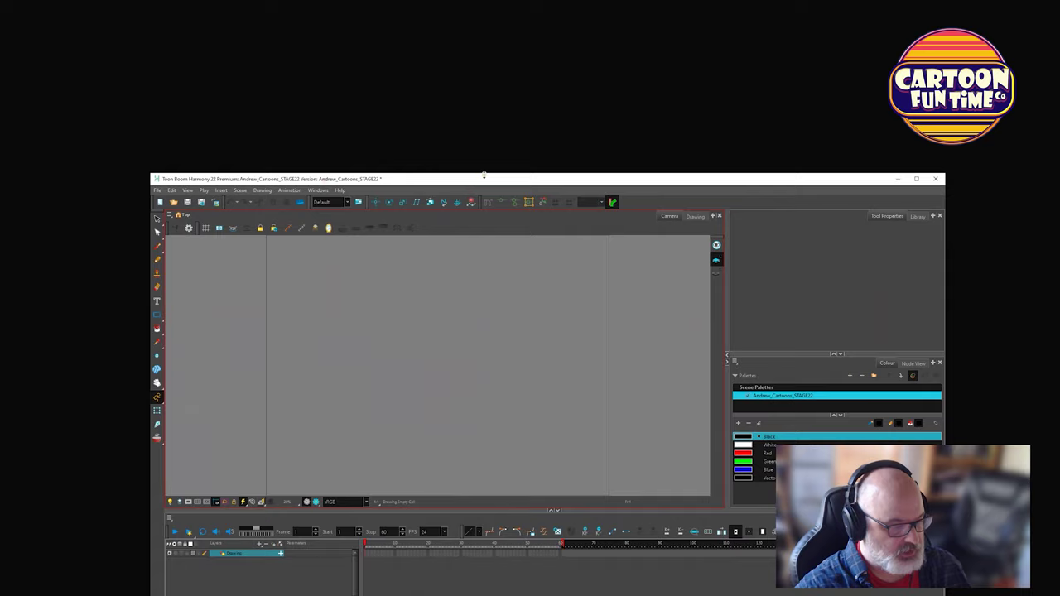
# Maximize the window, show the Library on the left, widen the camera view and dock the Timeline beneath it.
pyautogui.doubleClick(472, 177)
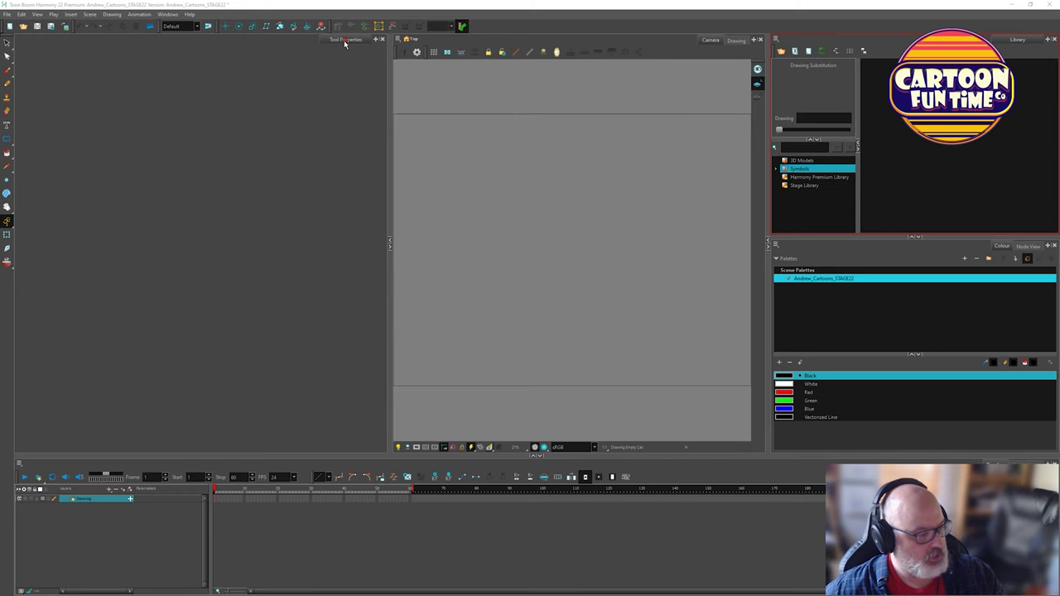
pyautogui.click(348, 41)
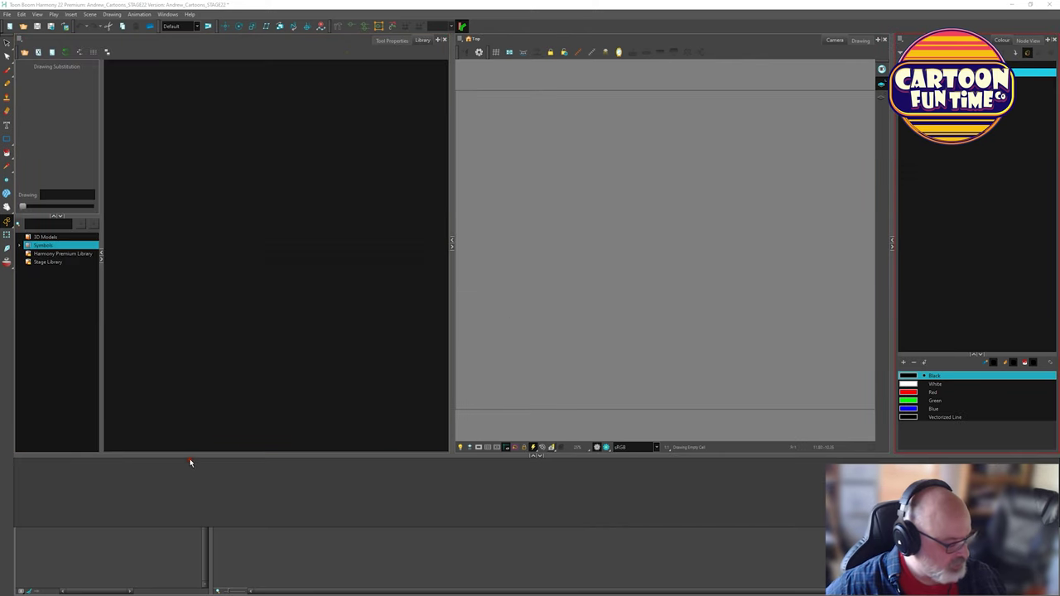
pyautogui.moveTo(189, 464); pyautogui.dragTo(190, 436)
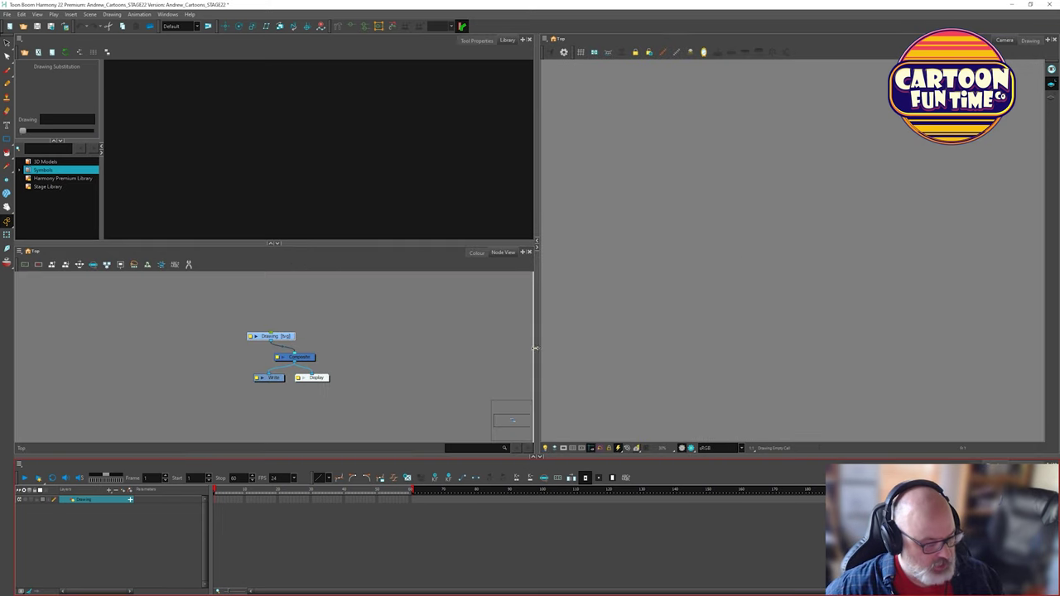
pyautogui.moveTo(536, 347); pyautogui.dragTo(308, 335)
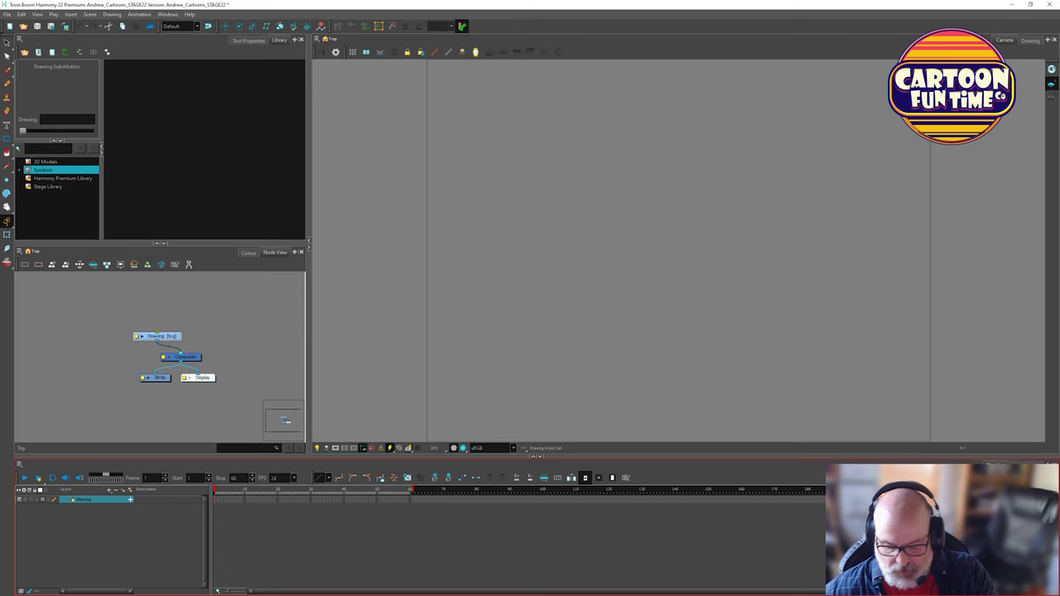
pyautogui.moveTo(994, 466)
pyautogui.mouseDown()
pyautogui.moveTo(988, 445)
pyautogui.moveTo(990, 453)
pyautogui.mouseUp()
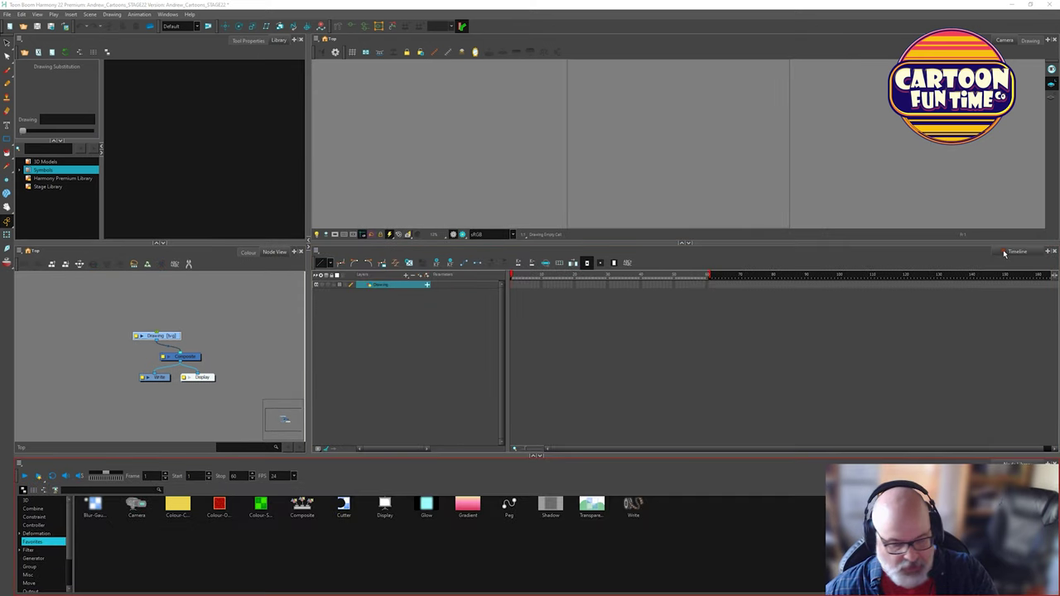
pyautogui.moveTo(1004, 255); pyautogui.dragTo(990, 331)
pyautogui.moveTo(355, 324); pyautogui.dragTo(339, 466)
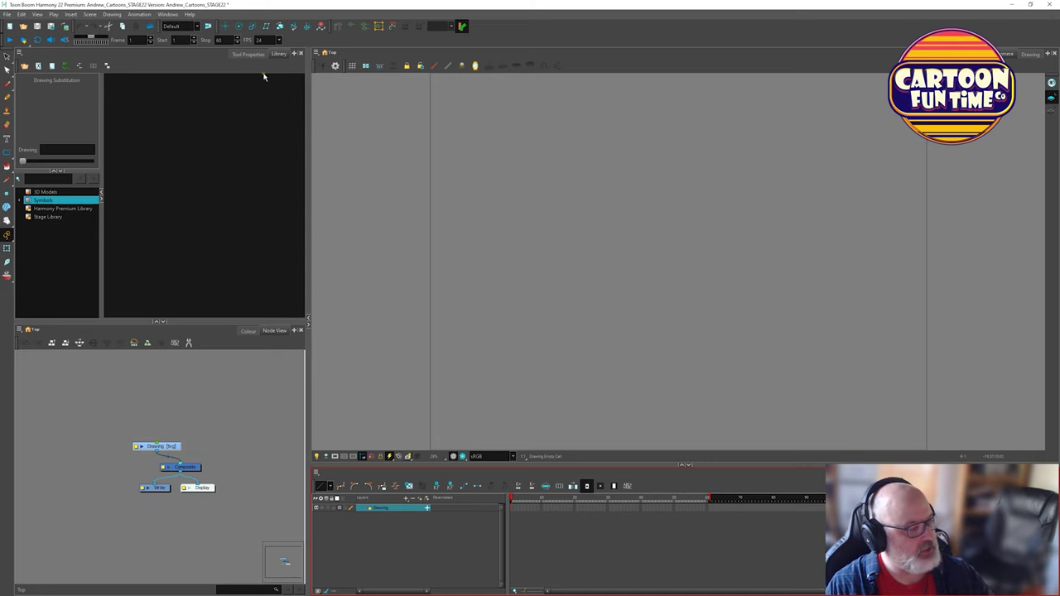
# Save the layout as a new custom workspace ending in _WS_01, then move the Drawing node higher in the Node View.
pyautogui.click(169, 14)
pyautogui.moveTo(165, 37)
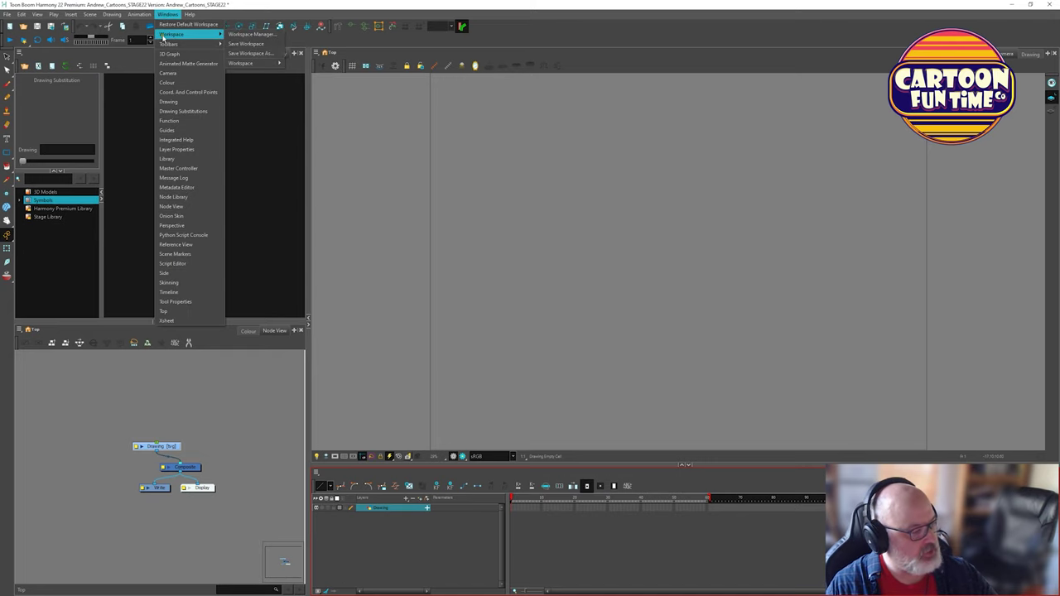
pyautogui.click(238, 54)
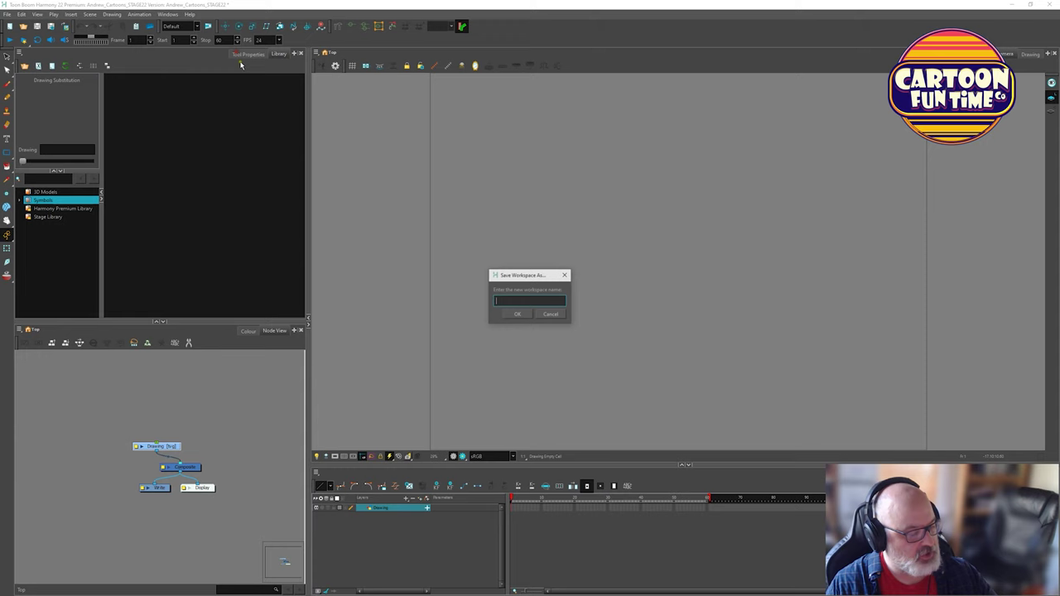
pyautogui.write('Andrew')
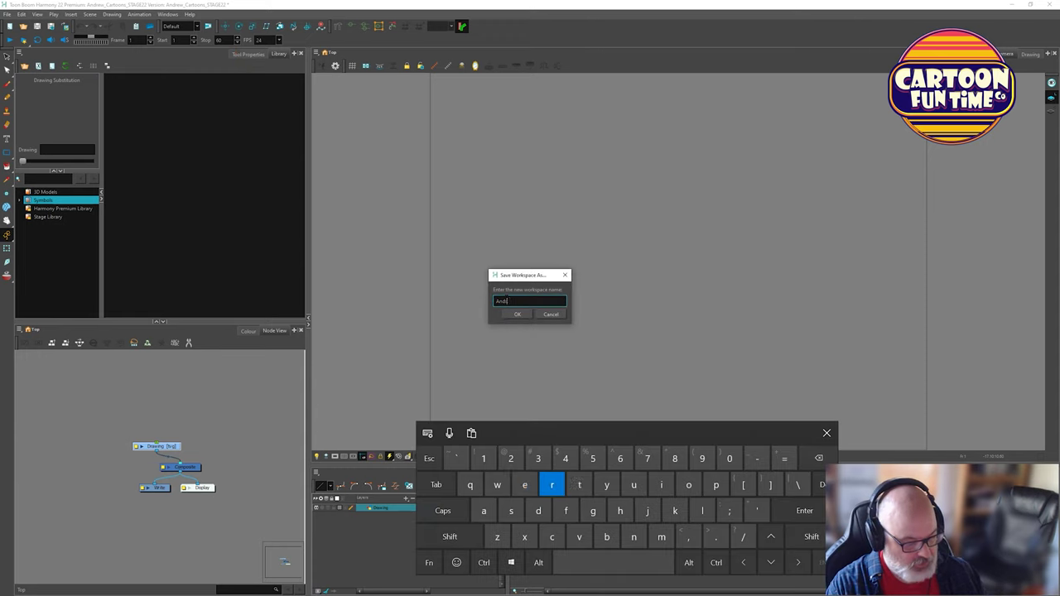
pyautogui.write('_')
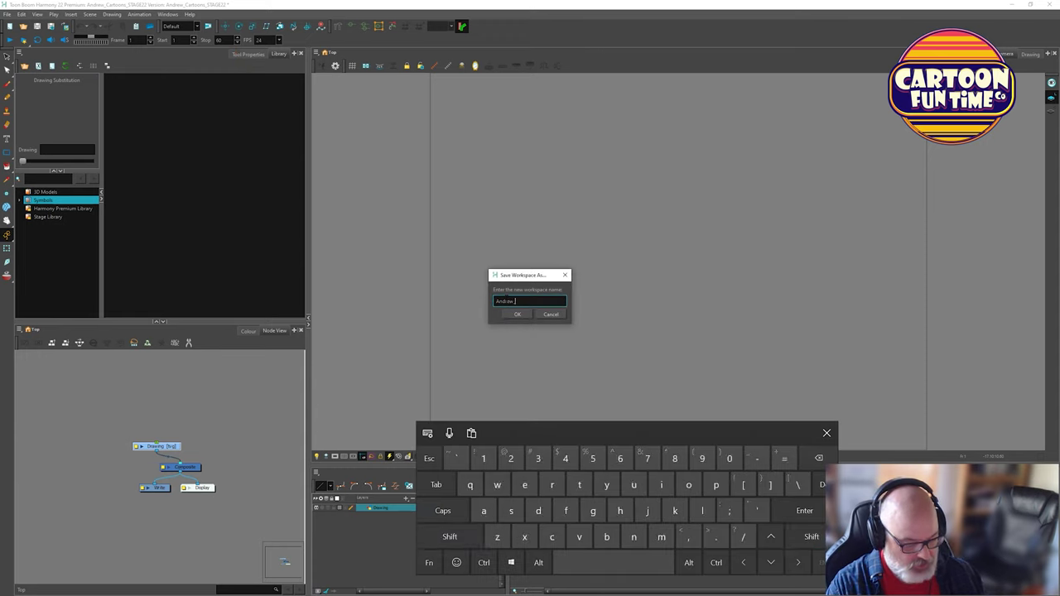
pyautogui.write('WS_01')
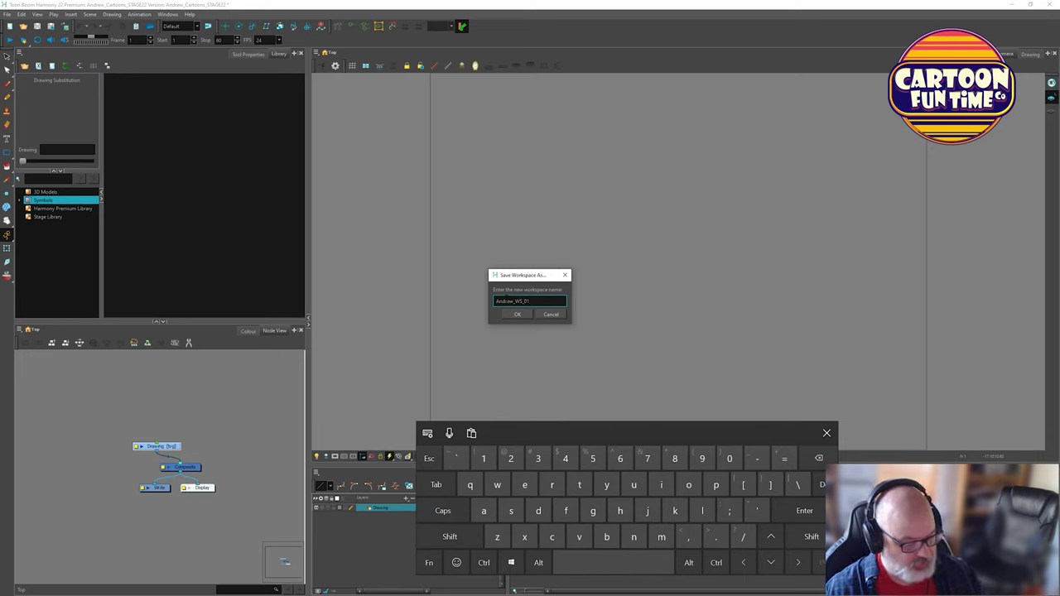
pyautogui.click(517, 313)
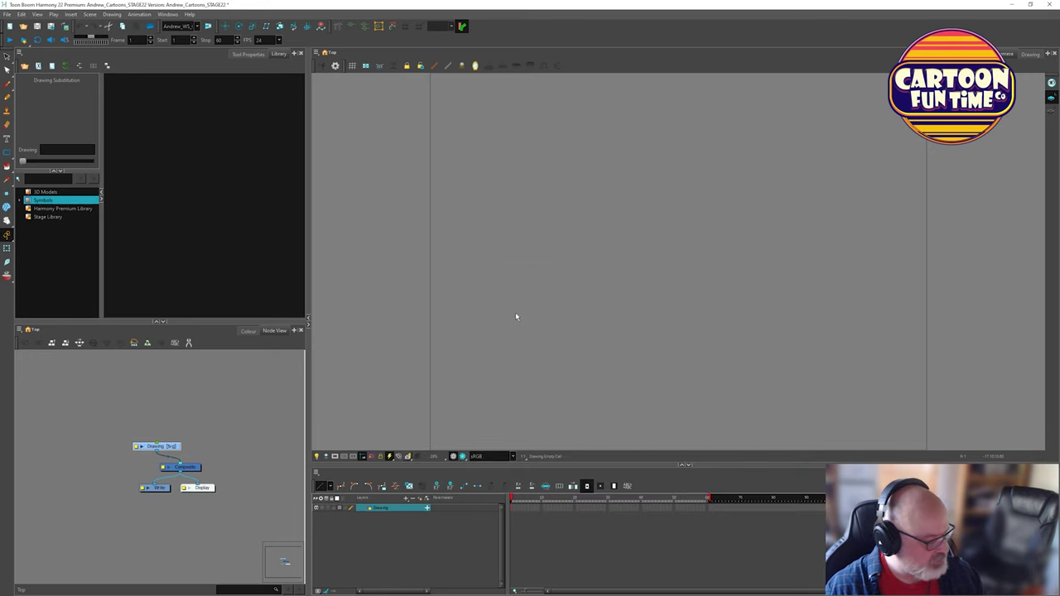
pyautogui.moveTo(169, 446); pyautogui.dragTo(168, 419)
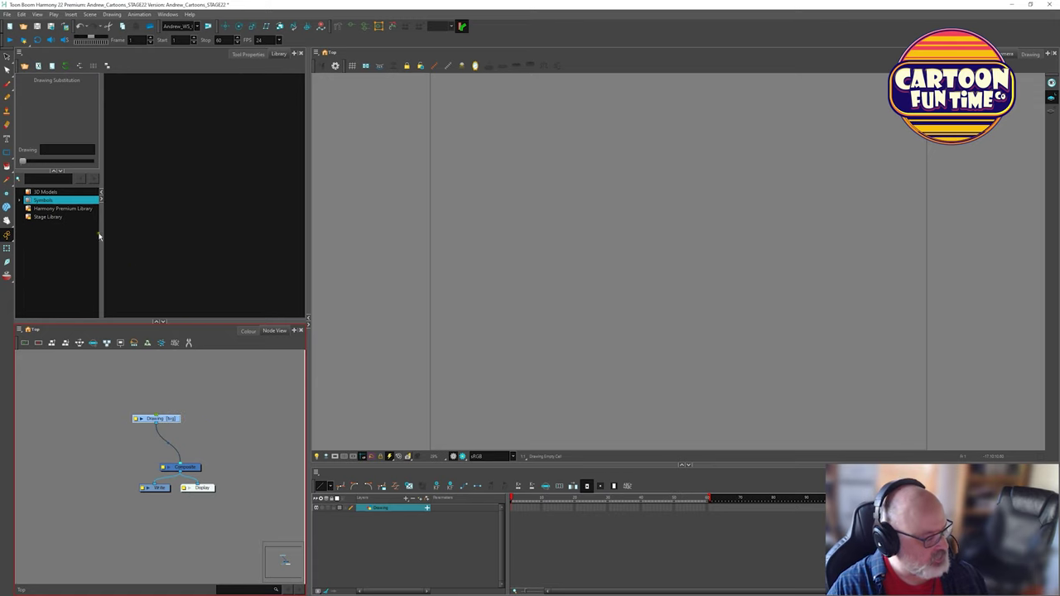
# Open Preferences and cycle through the Compositing, Paperless Animation and Rigging preference sets, ending on Basic.
pyautogui.click(21, 16)
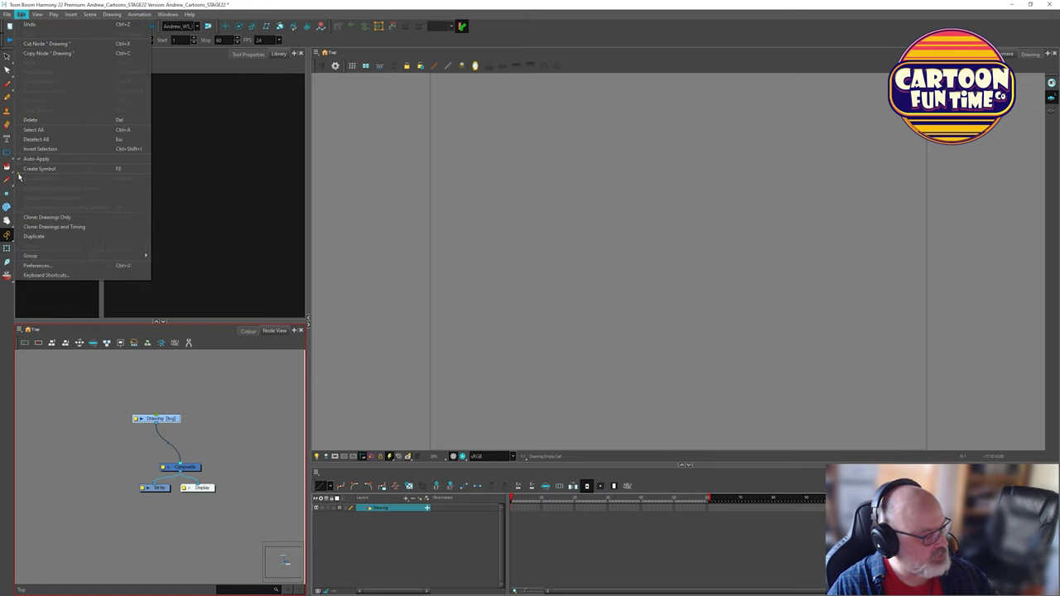
pyautogui.click(28, 266)
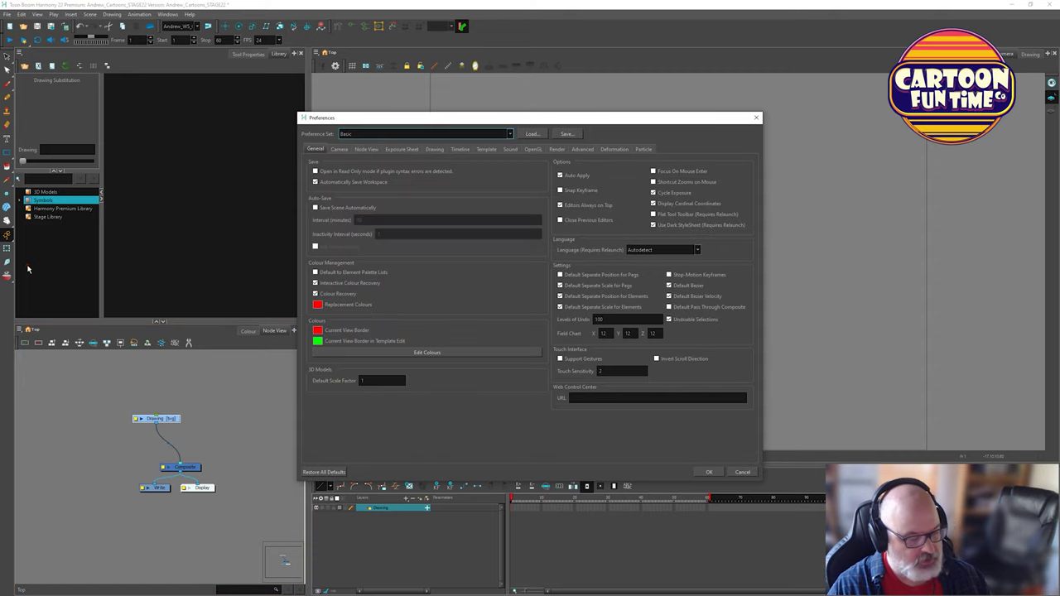
pyautogui.click(347, 138)
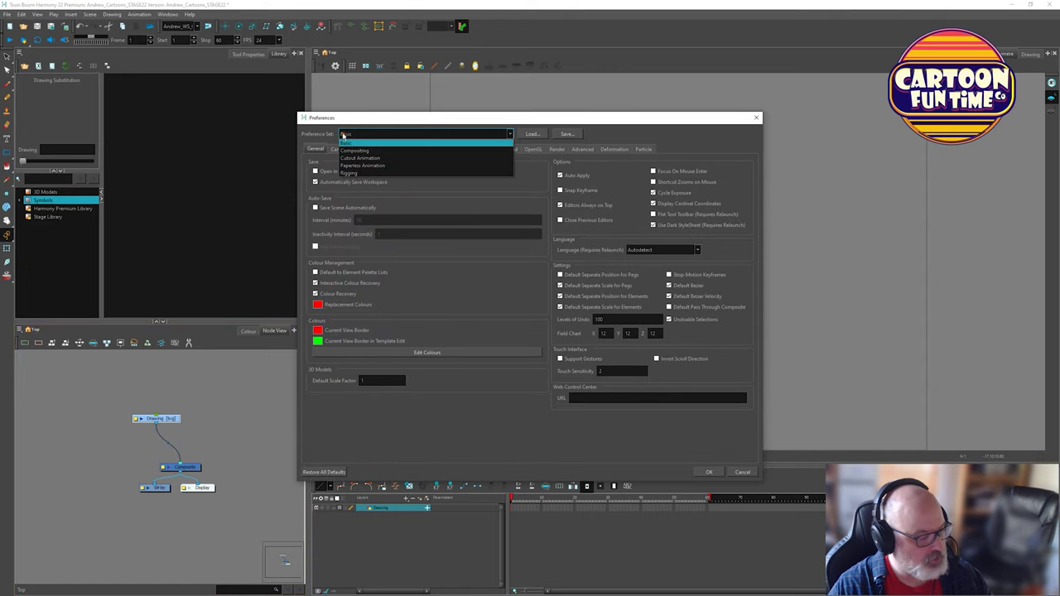
pyautogui.click(348, 138)
pyautogui.click(349, 138)
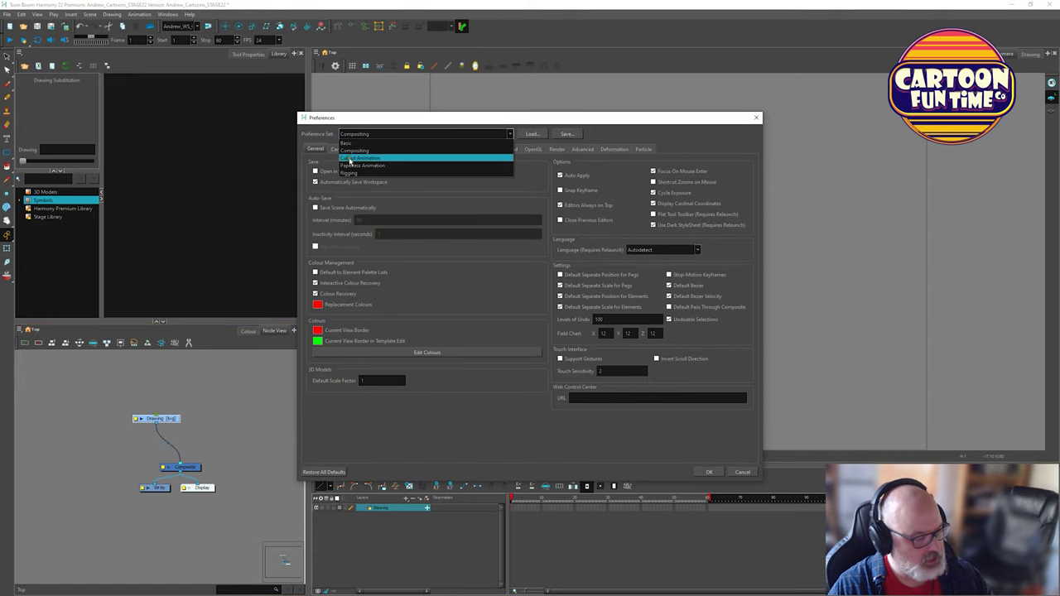
pyautogui.click(350, 159)
pyautogui.click(346, 138)
pyautogui.click(348, 151)
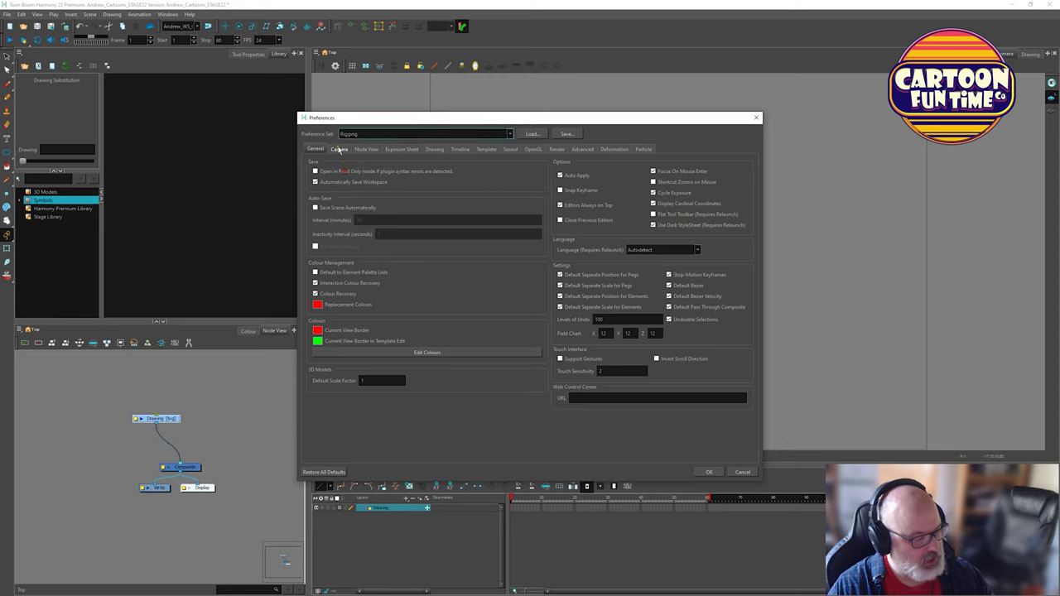
pyautogui.click(347, 137)
pyautogui.click(346, 152)
pyautogui.click(346, 134)
pyautogui.click(346, 145)
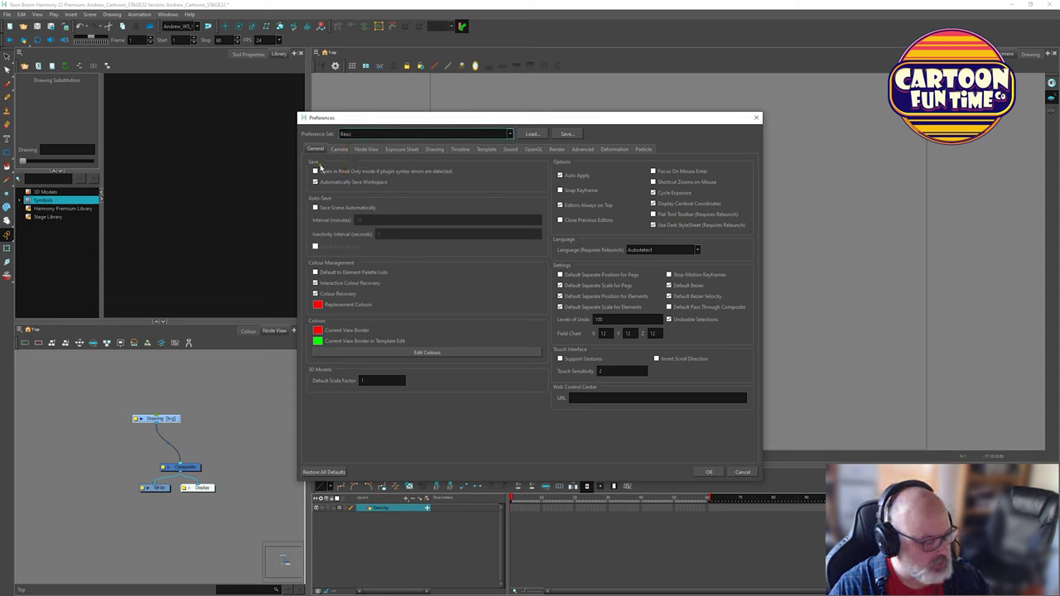
# Turn on auto-save and element palette list defaults, and leave Interactive Colour Recovery switched on.
pyautogui.click(314, 207)
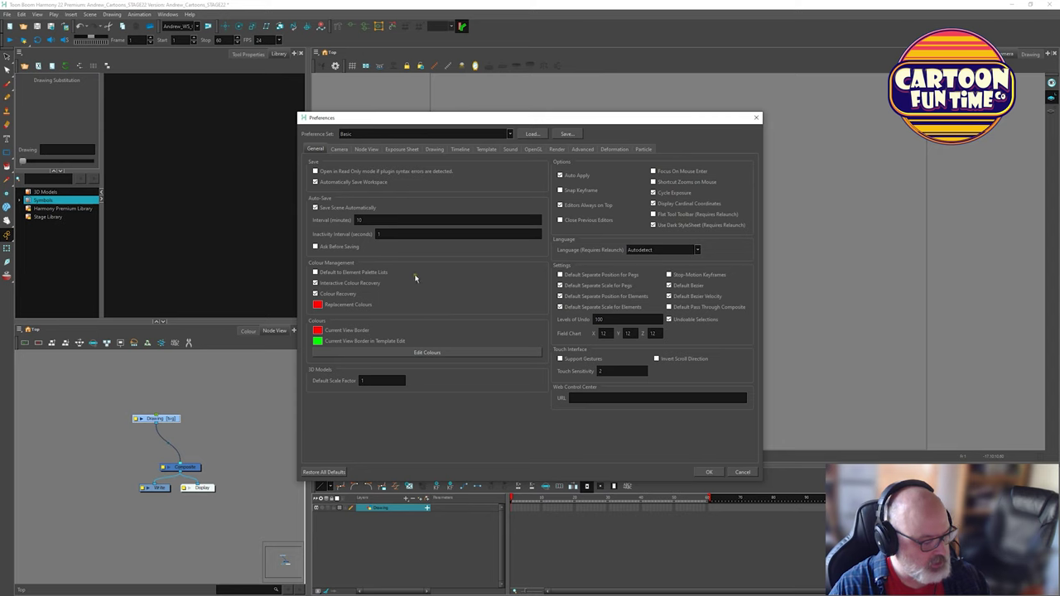
pyautogui.click(315, 271)
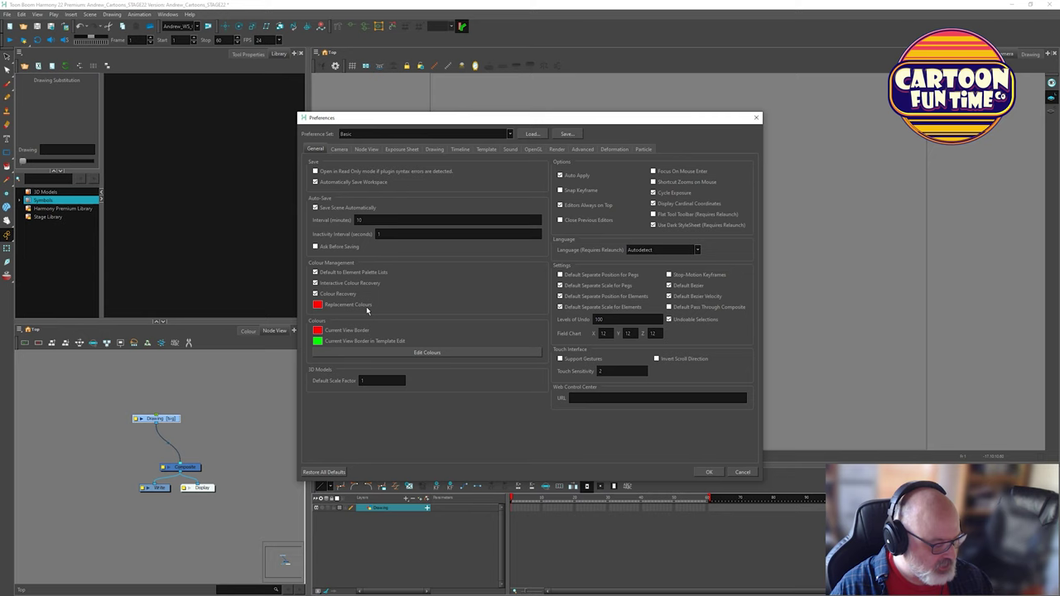
pyautogui.click(315, 282)
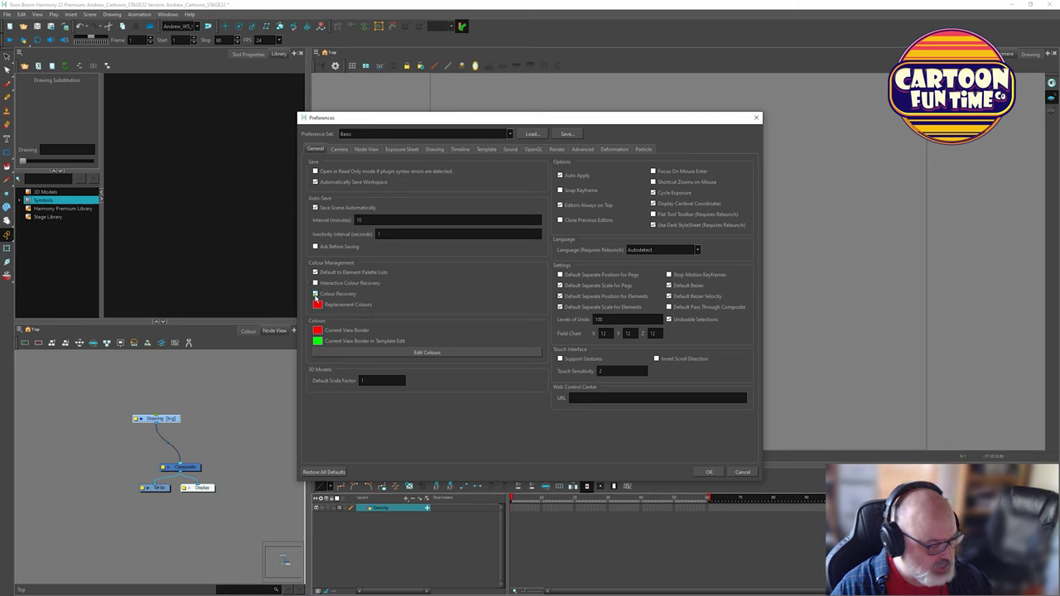
pyautogui.click(314, 282)
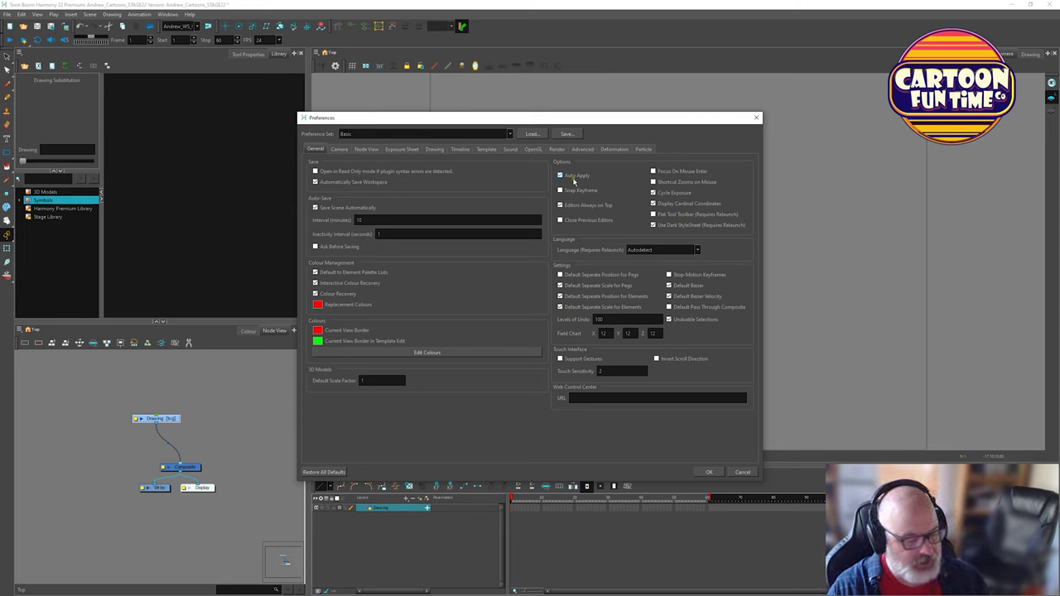
# Tick Focus On Mouse Enter, Shortcut Zooms on Mouse, Flat Tool Toolbar, Stop-Motion Keyframes and Support Gestures.
pyautogui.click(653, 170)
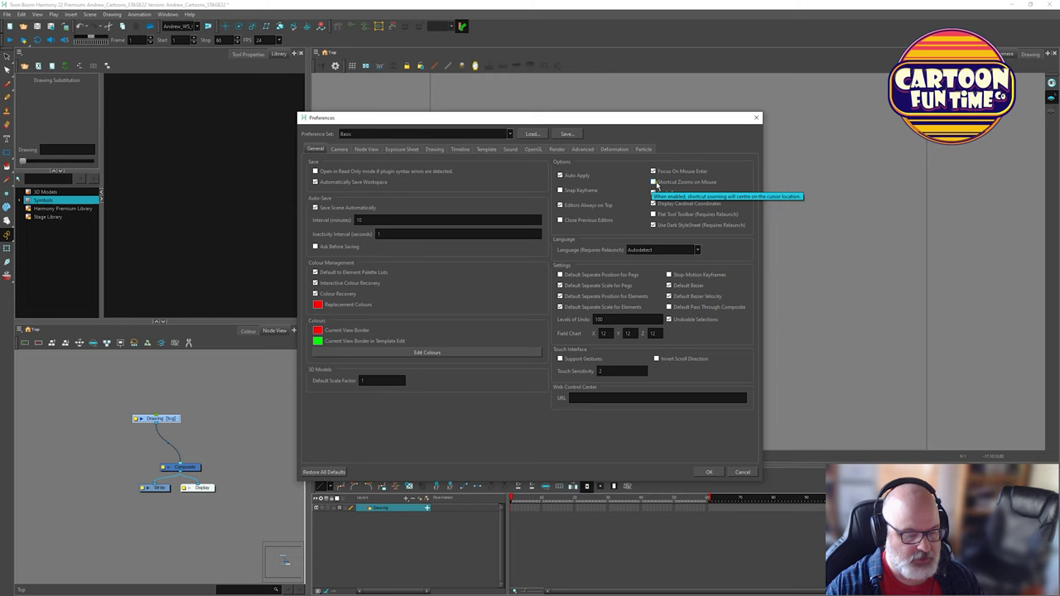
pyautogui.click(654, 182)
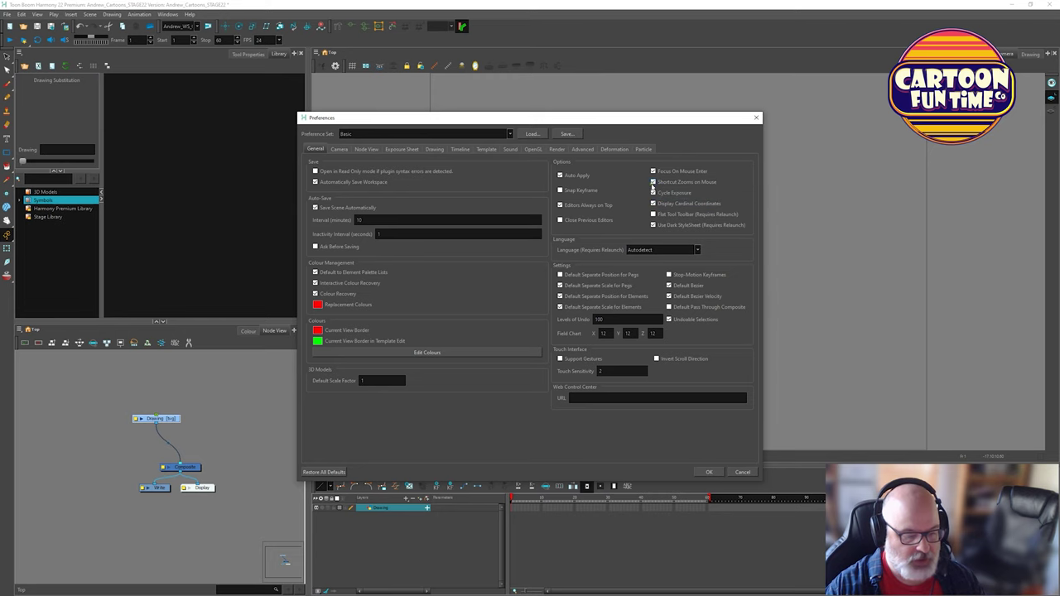
pyautogui.click(655, 215)
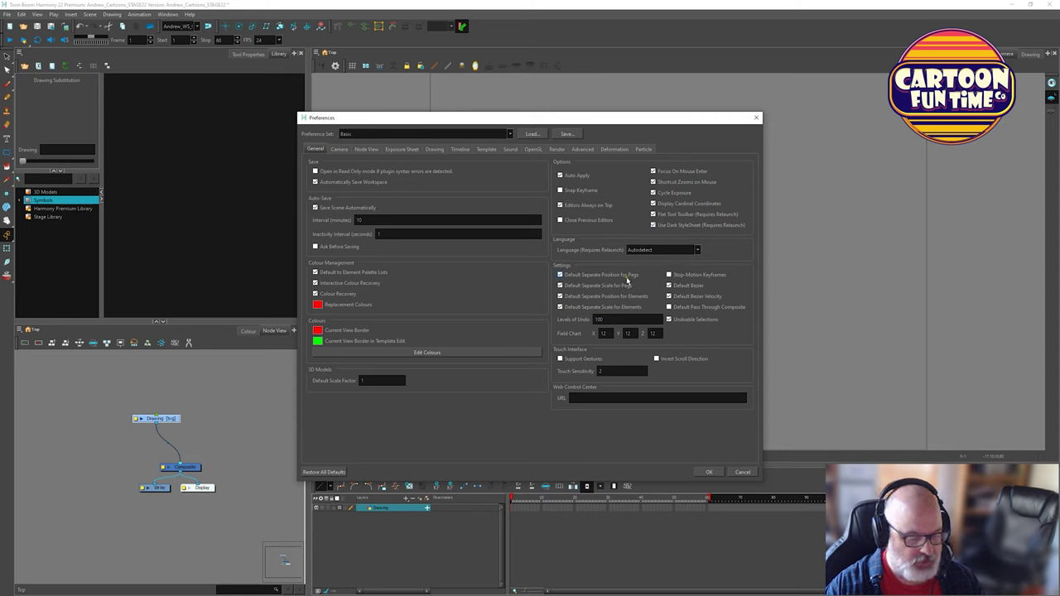
pyautogui.click(706, 276)
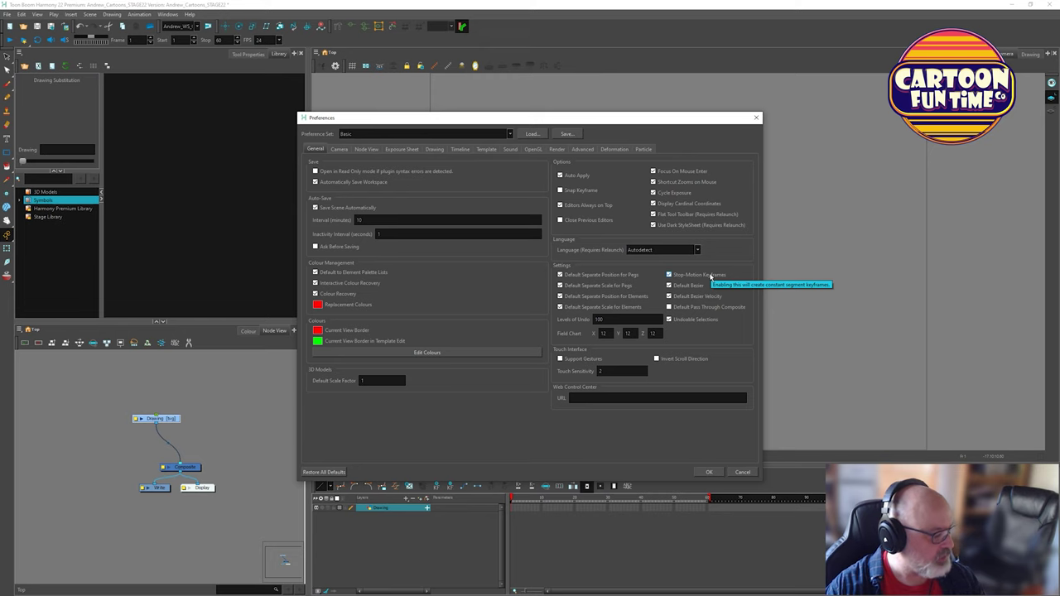
pyautogui.click(623, 320)
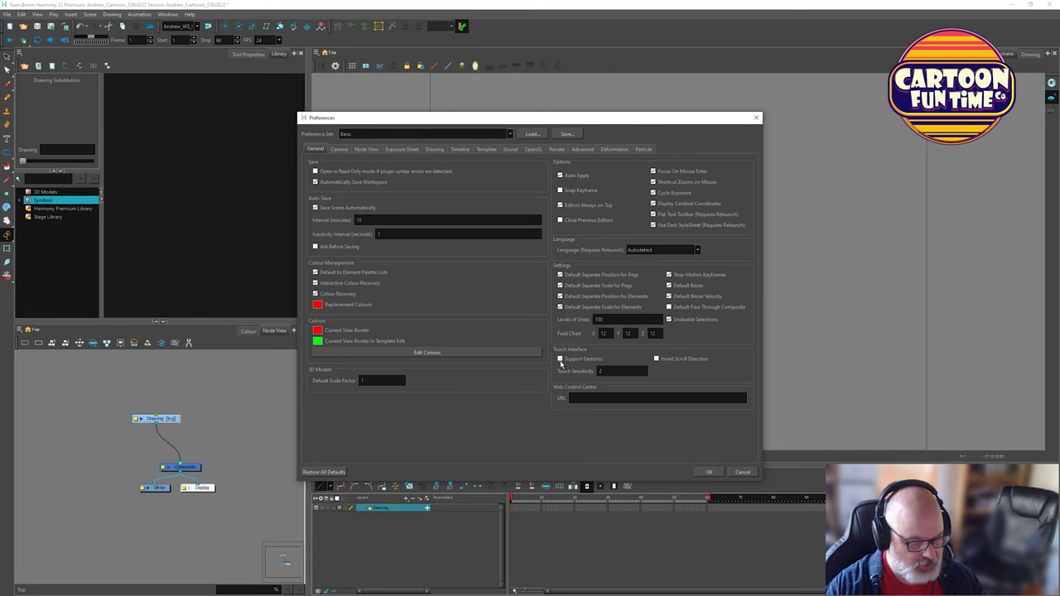
pyautogui.click(560, 359)
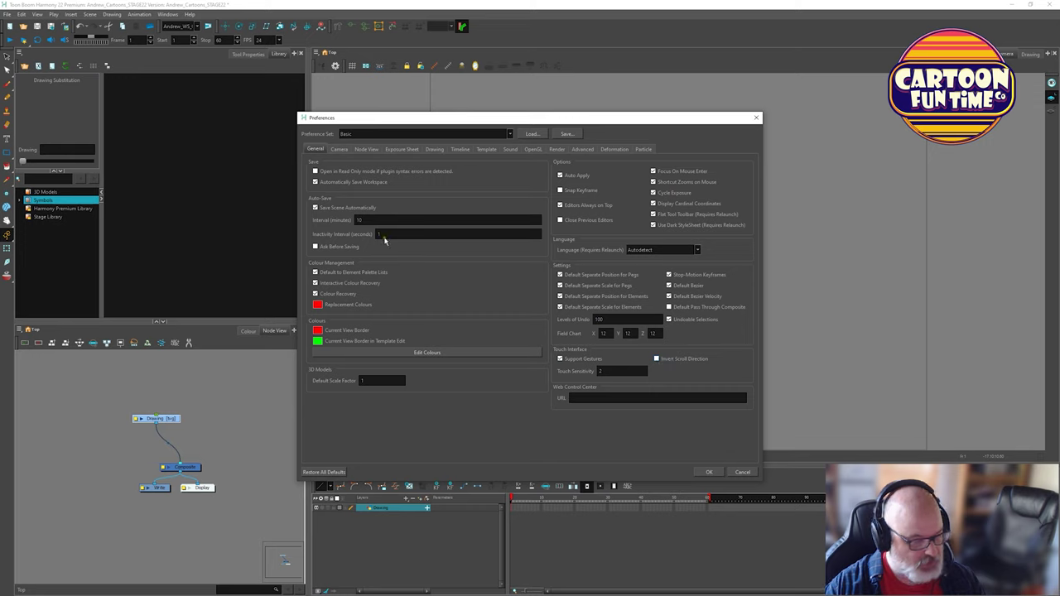
pyautogui.click(339, 150)
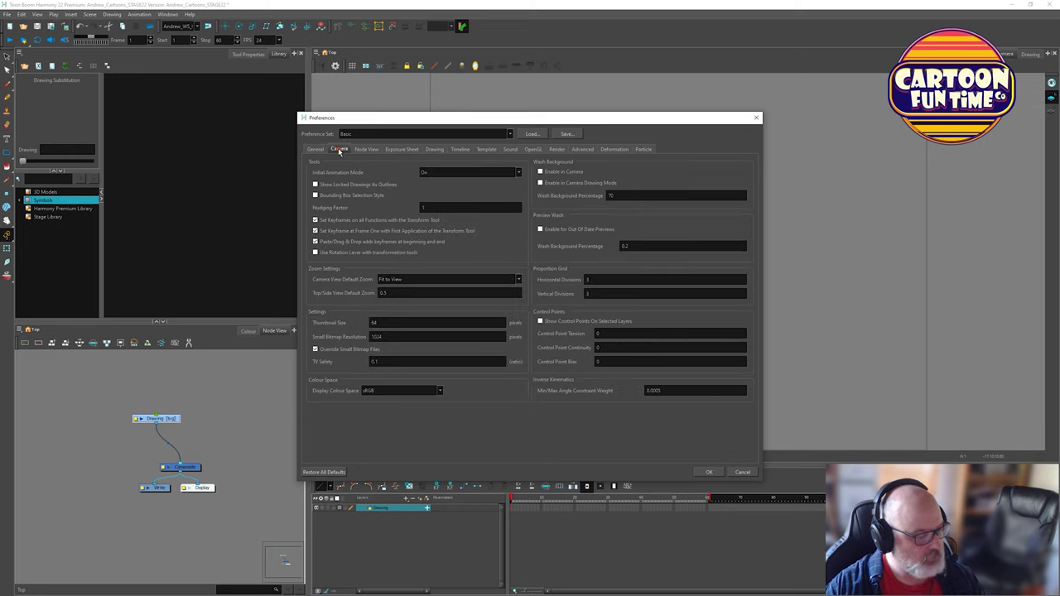
# Set Initial Animation Mode to Off and enable the wash background in Camera and Camera Drawing Mode.
pyautogui.click(436, 173)
pyautogui.click(431, 187)
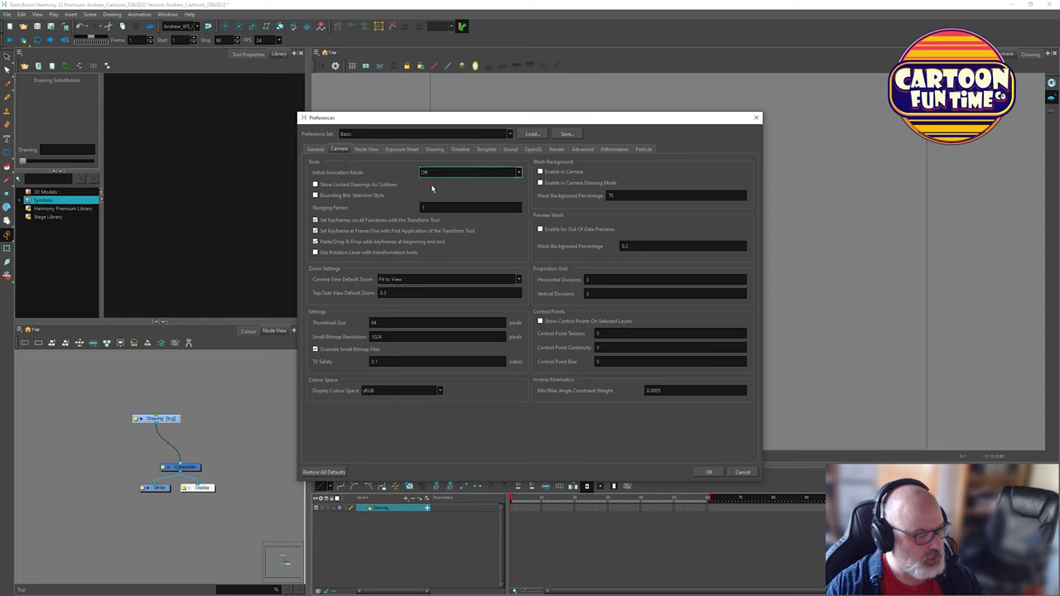
pyautogui.click(561, 171)
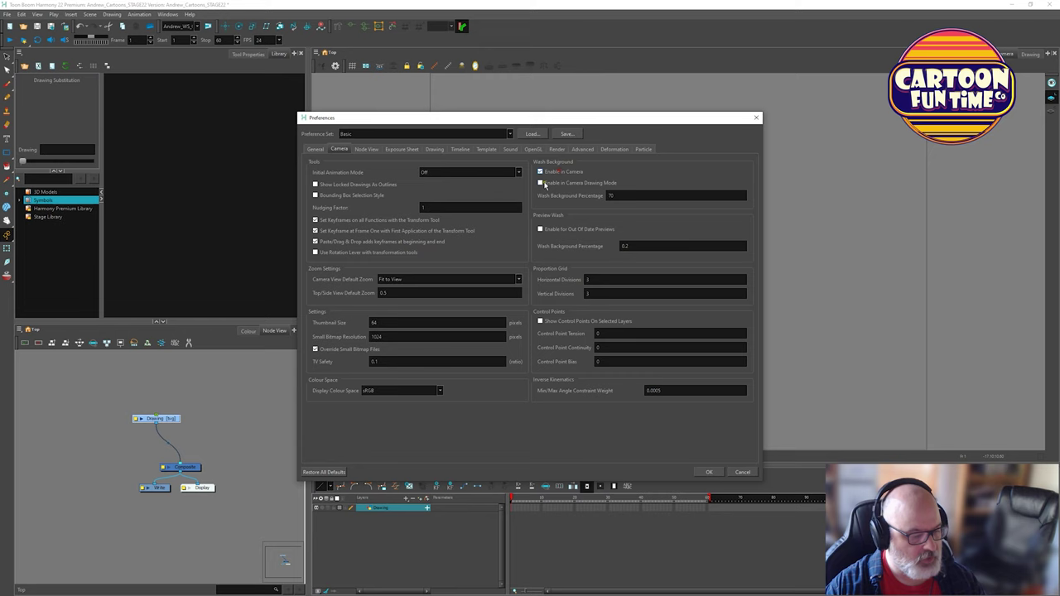
pyautogui.click(540, 183)
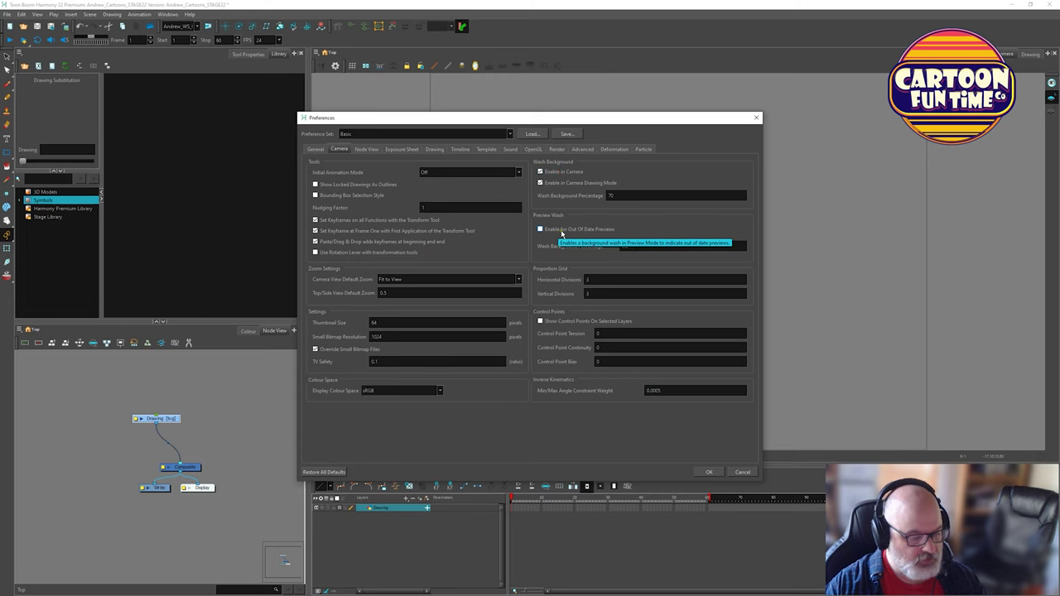
# Switch the Preferences dialog to the Node View page.
pyautogui.click(366, 149)
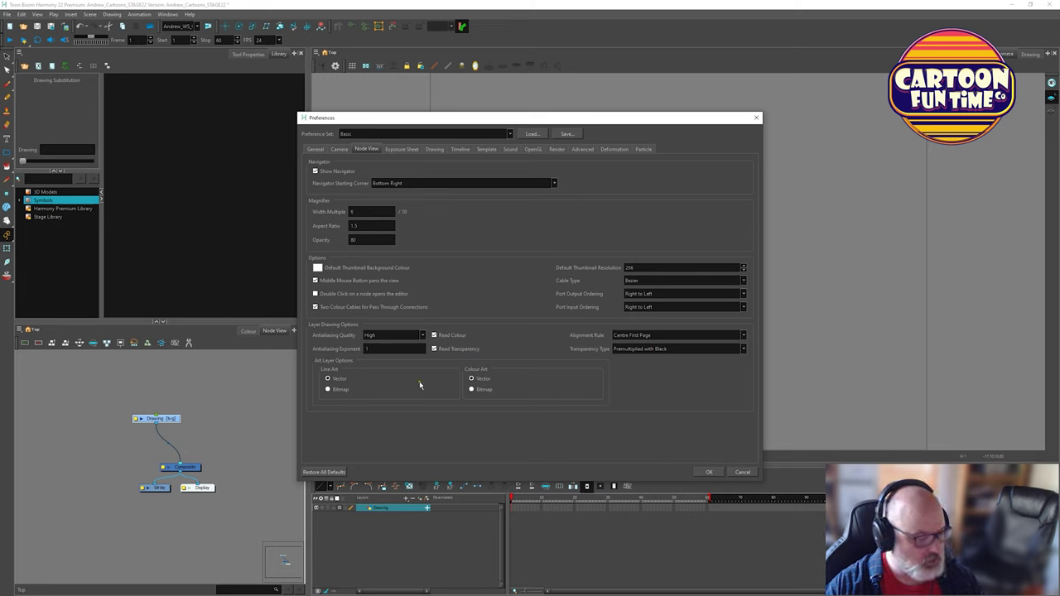
# On the Advanced page, enable Advanced Display and Advanced Palette Lists.
pyautogui.click(583, 150)
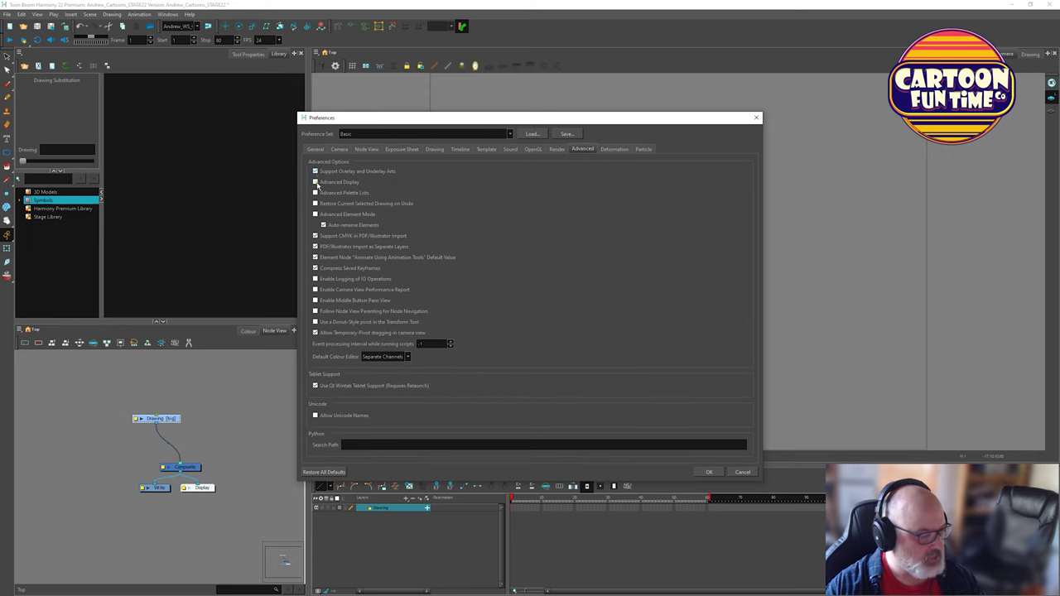
pyautogui.click(315, 182)
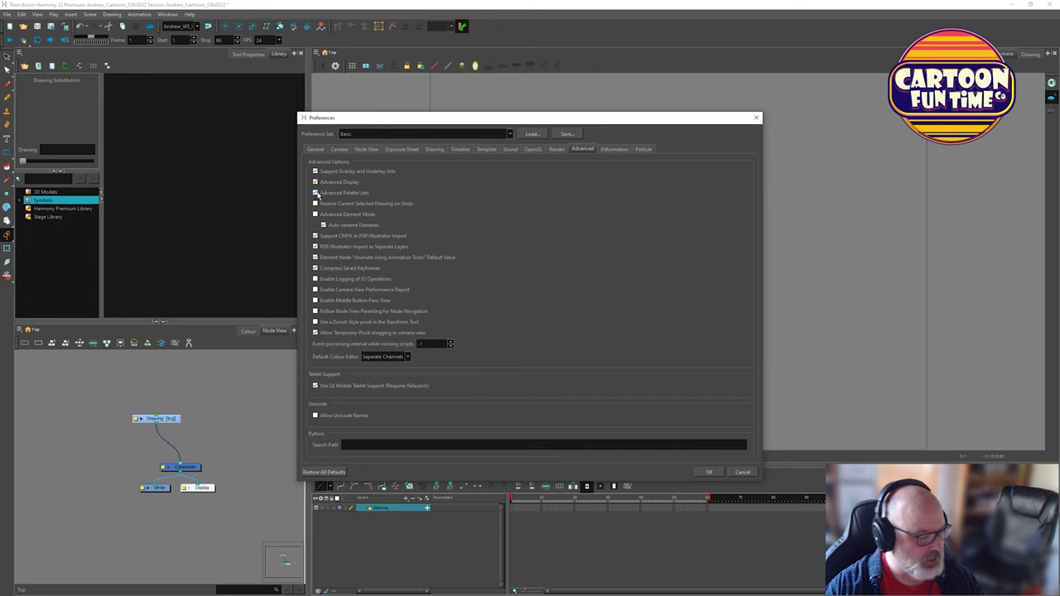
pyautogui.click(316, 193)
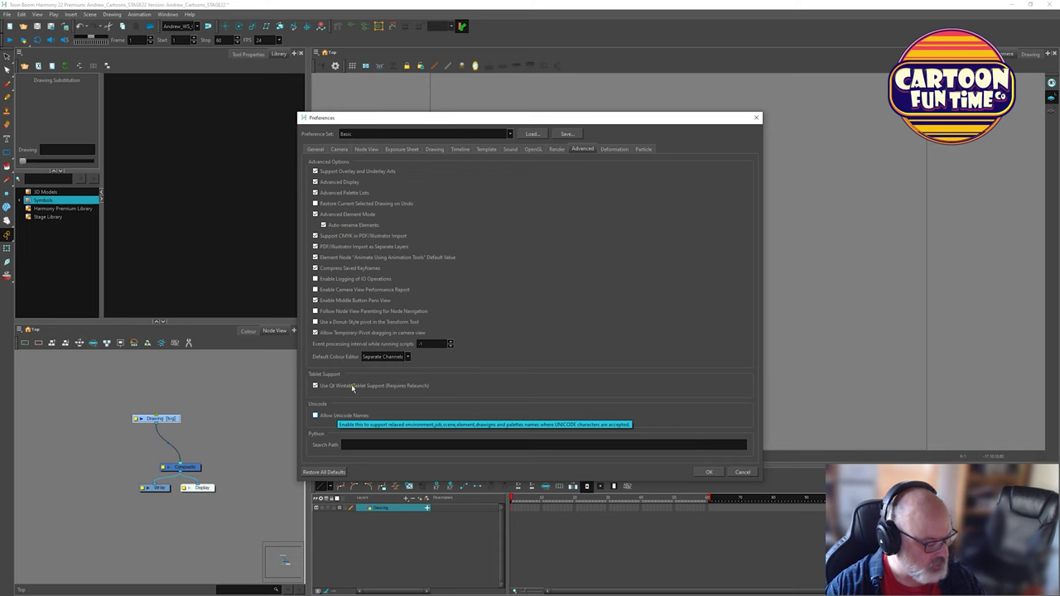
# Tick Centre on Current Frame on the Exposure Sheet page, then go to the Drawing page.
pyautogui.click(405, 149)
pyautogui.click(607, 182)
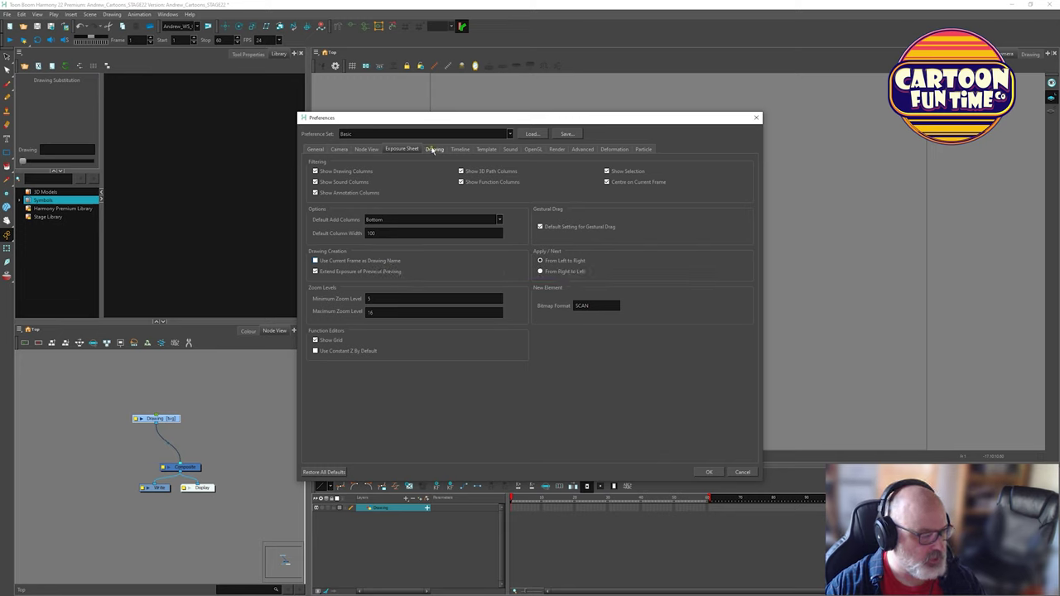
pyautogui.click(432, 150)
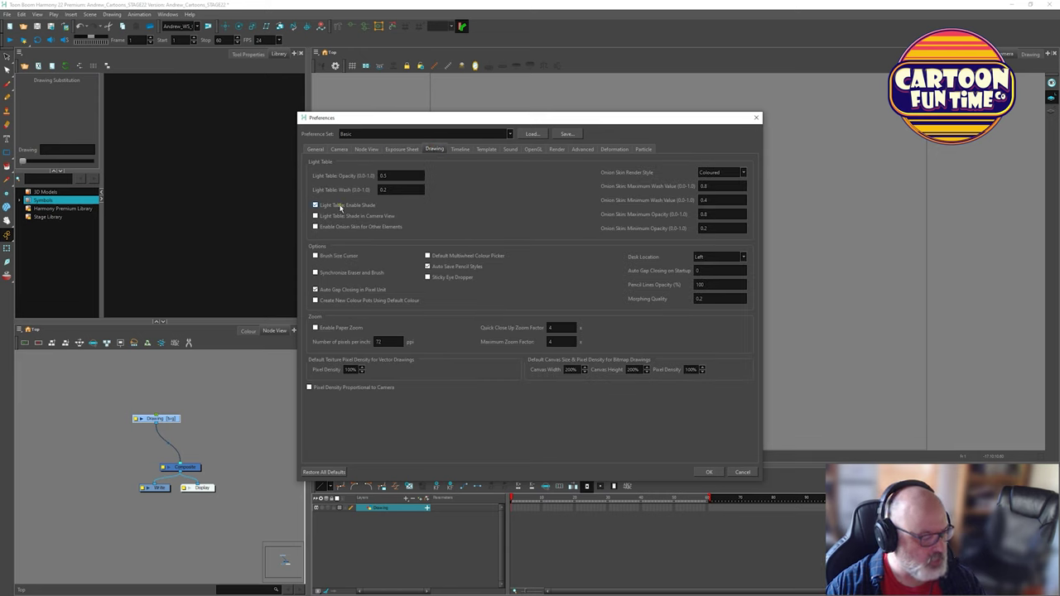
# Turn on light table shading in Camera View, the default multiwheel colour picker and paper zoom.
pyautogui.click(334, 218)
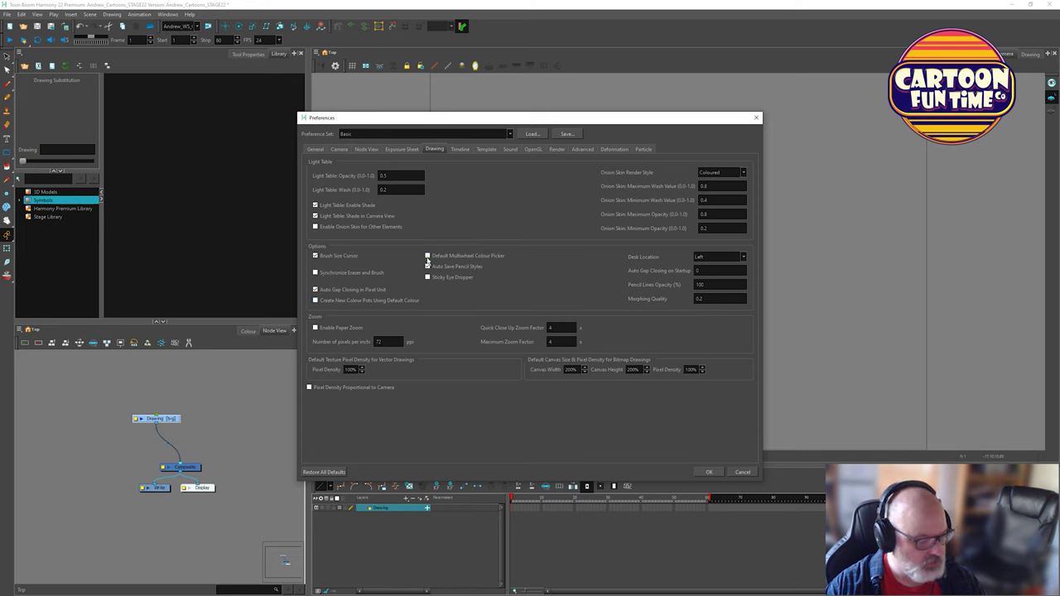
pyautogui.click(427, 256)
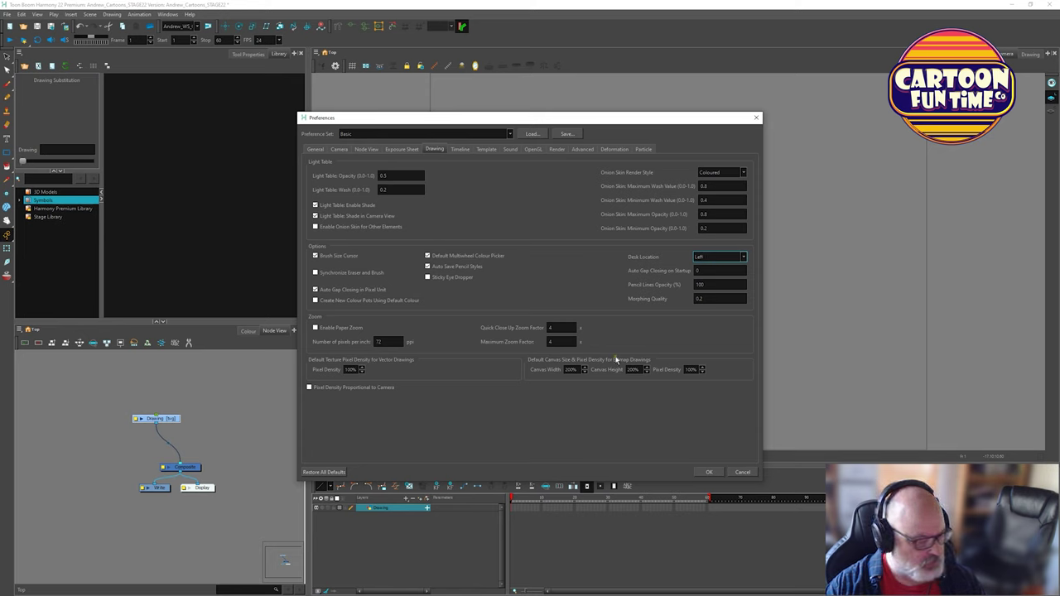
pyautogui.click(315, 327)
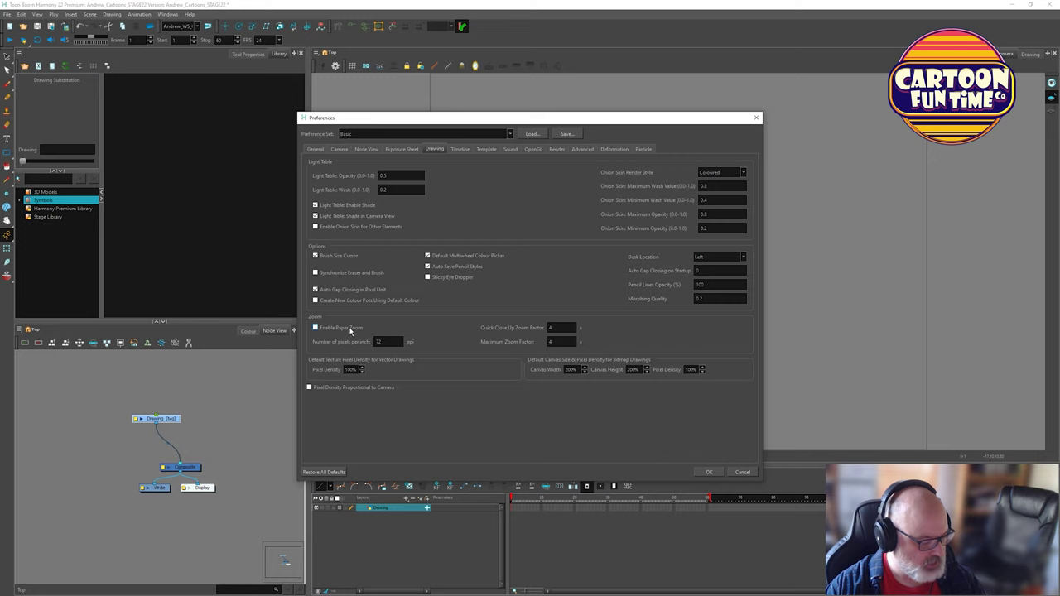
pyautogui.click(460, 149)
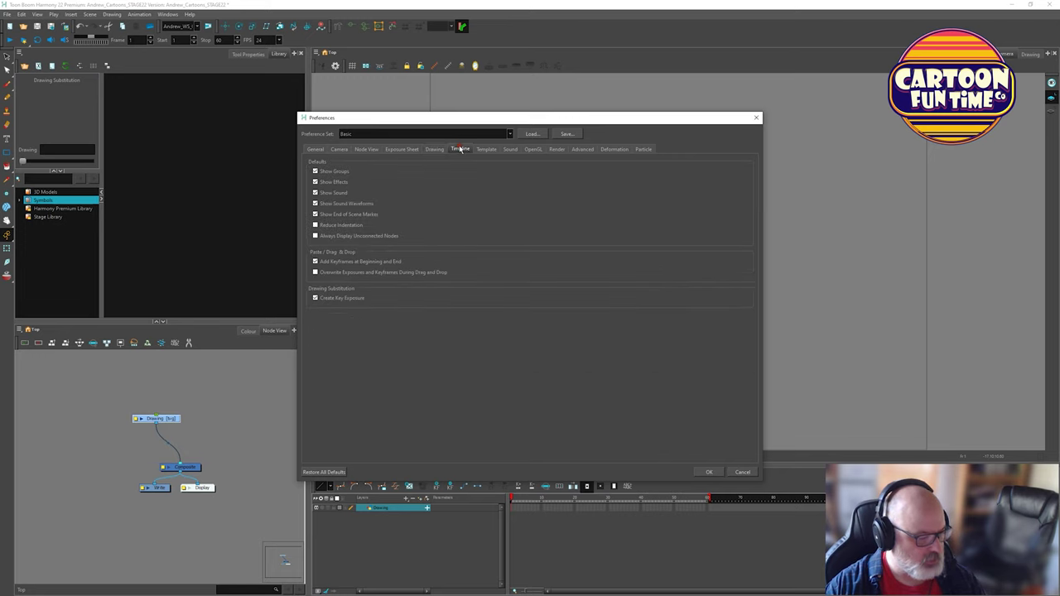
# Tick Reduce Indentation for the timeline and keep the template Palettes option on Copy palettes.
pyautogui.click(316, 225)
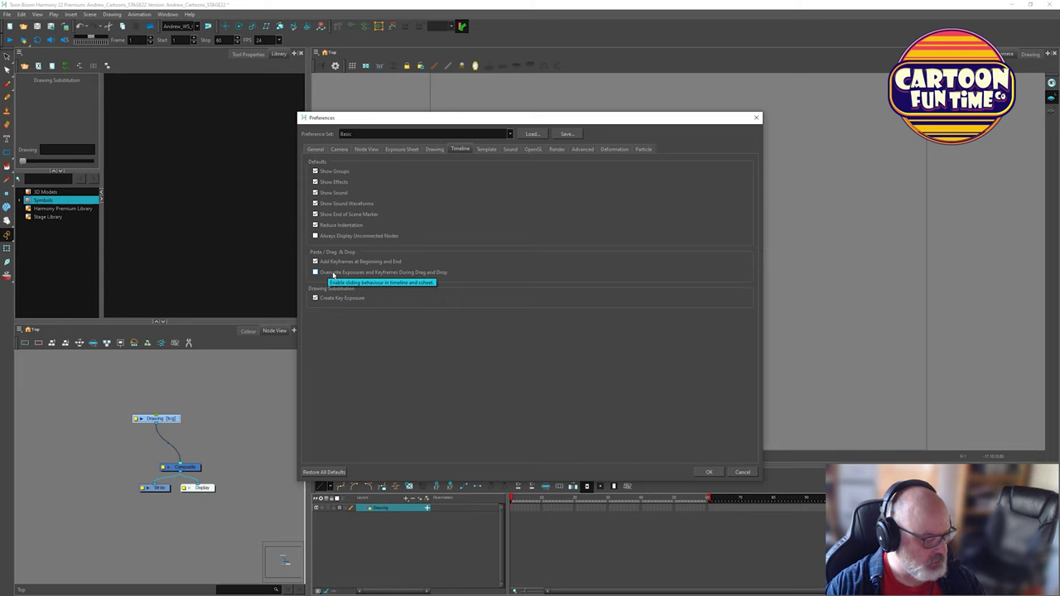
pyautogui.click(487, 149)
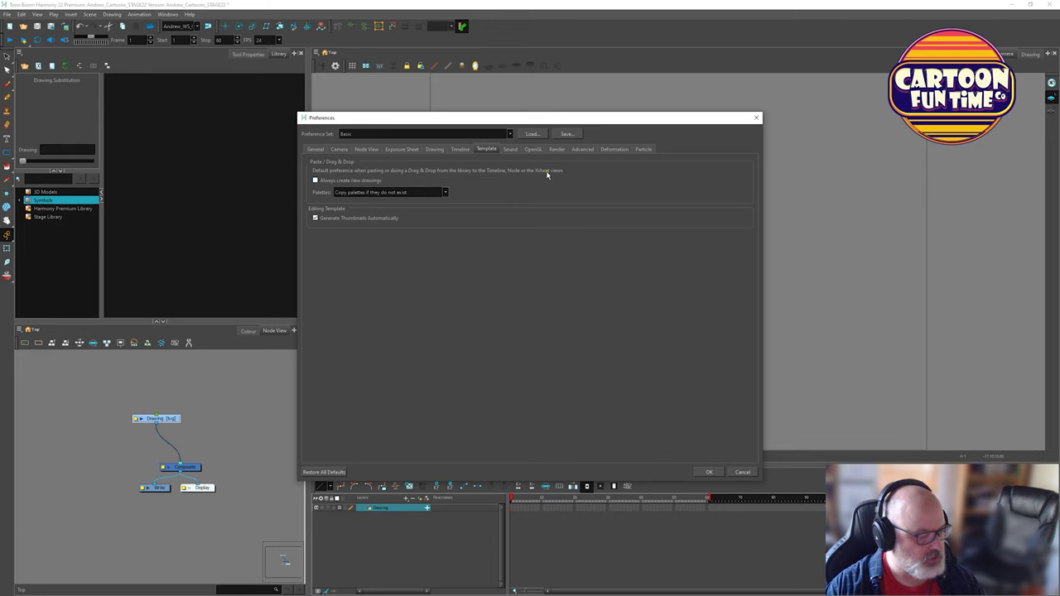
pyautogui.click(415, 193)
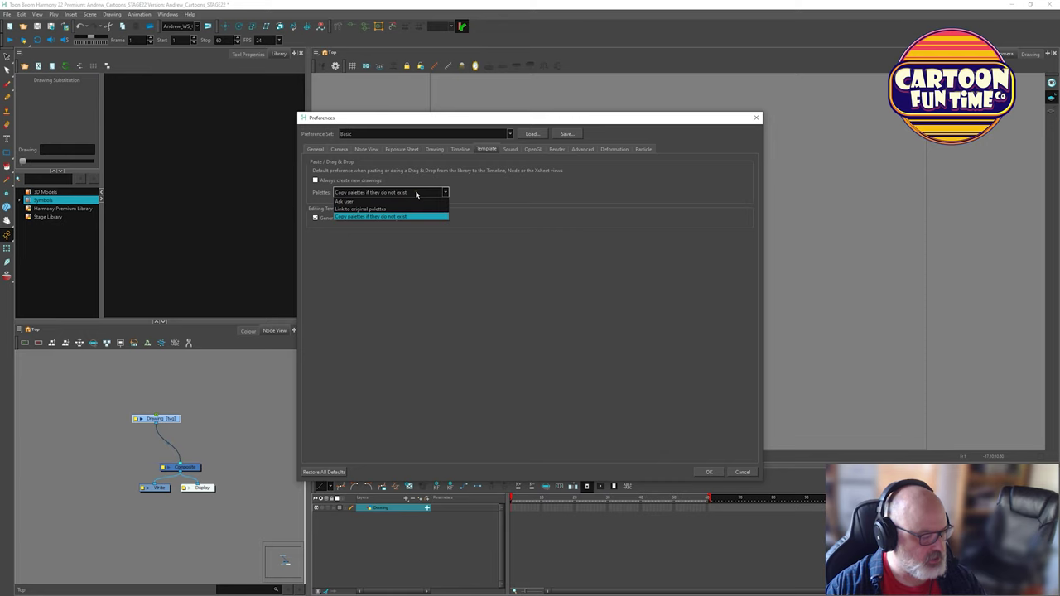
pyautogui.click(416, 193)
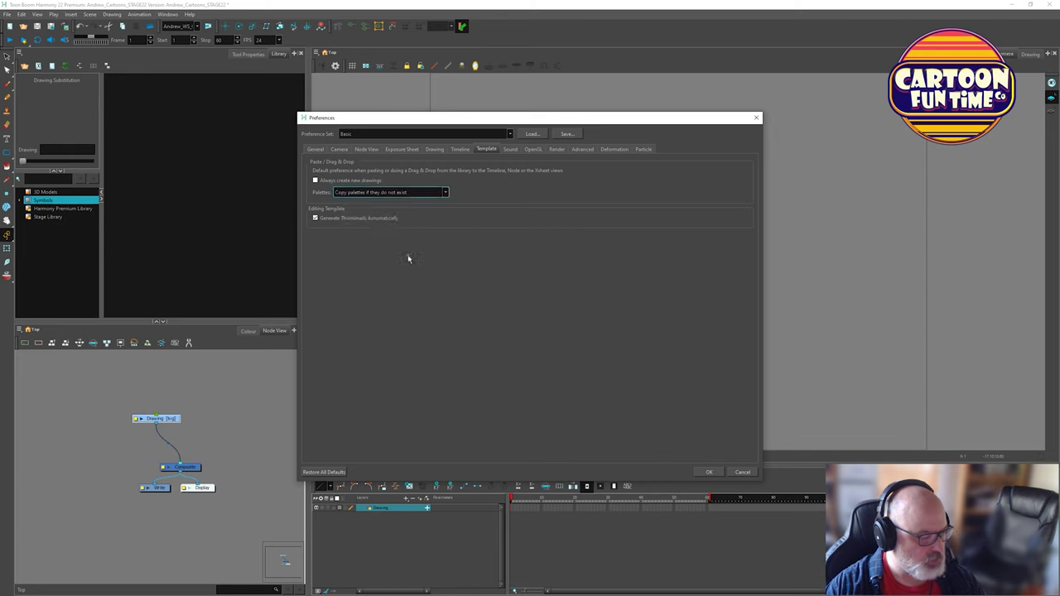
pyautogui.click(510, 150)
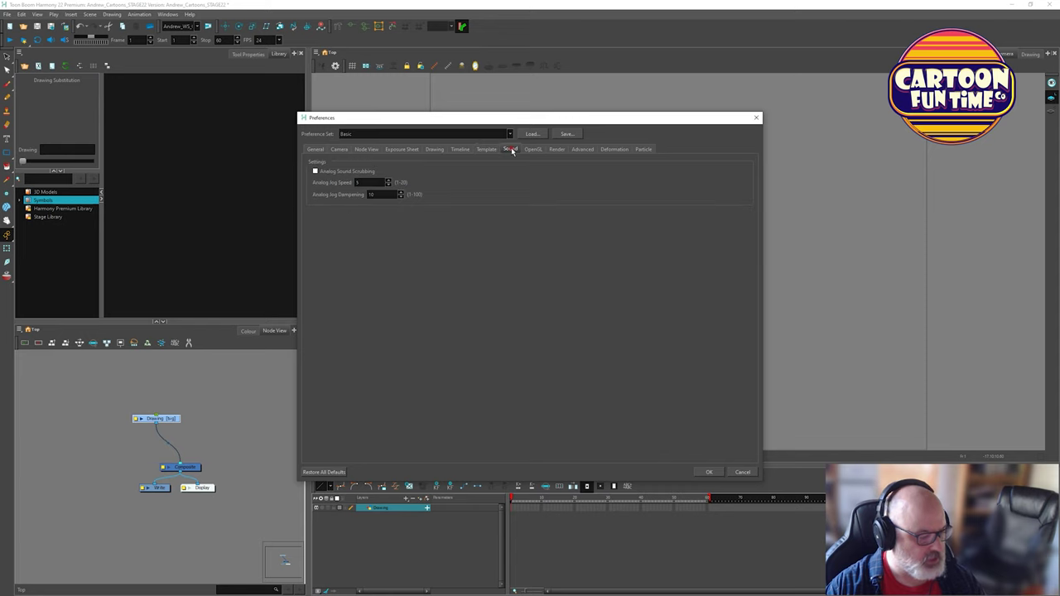
# Enable Analog Sound Scrubbing, review the OpenGL through Particle pages, and apply the preferences with OK.
pyautogui.click(350, 172)
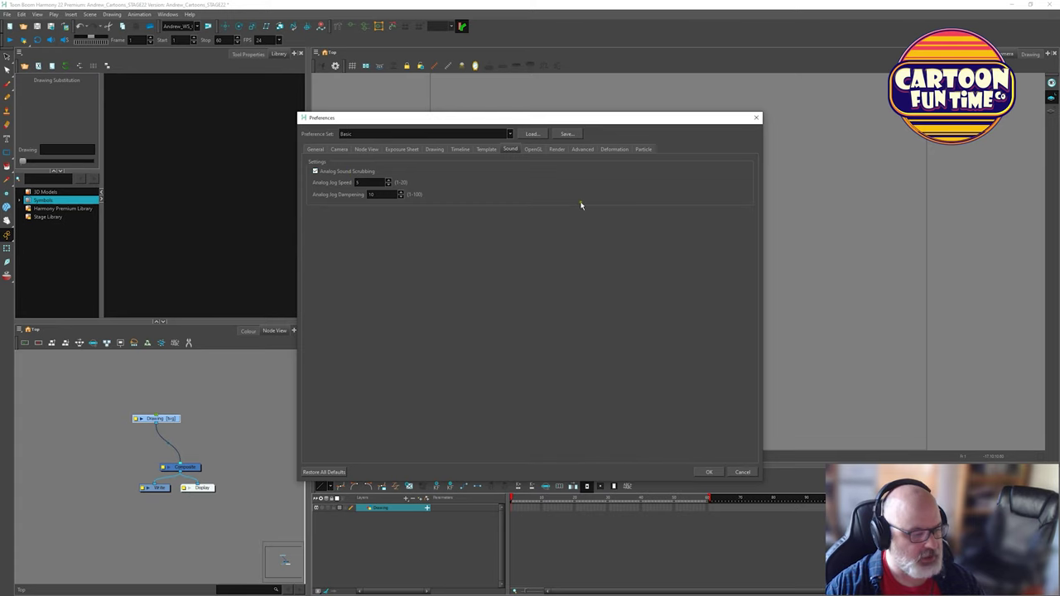
pyautogui.click(537, 150)
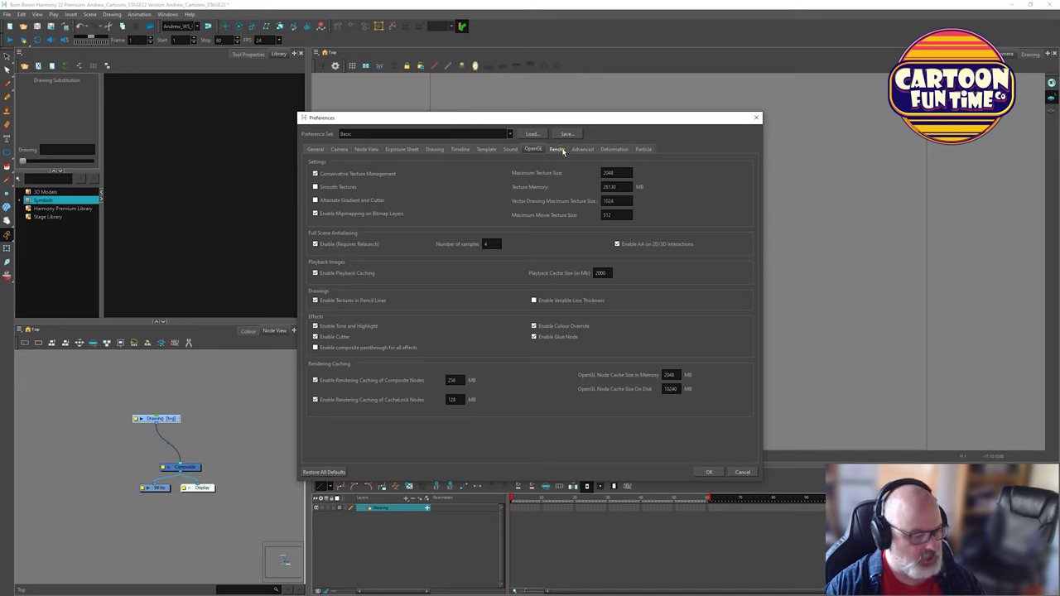
pyautogui.click(561, 150)
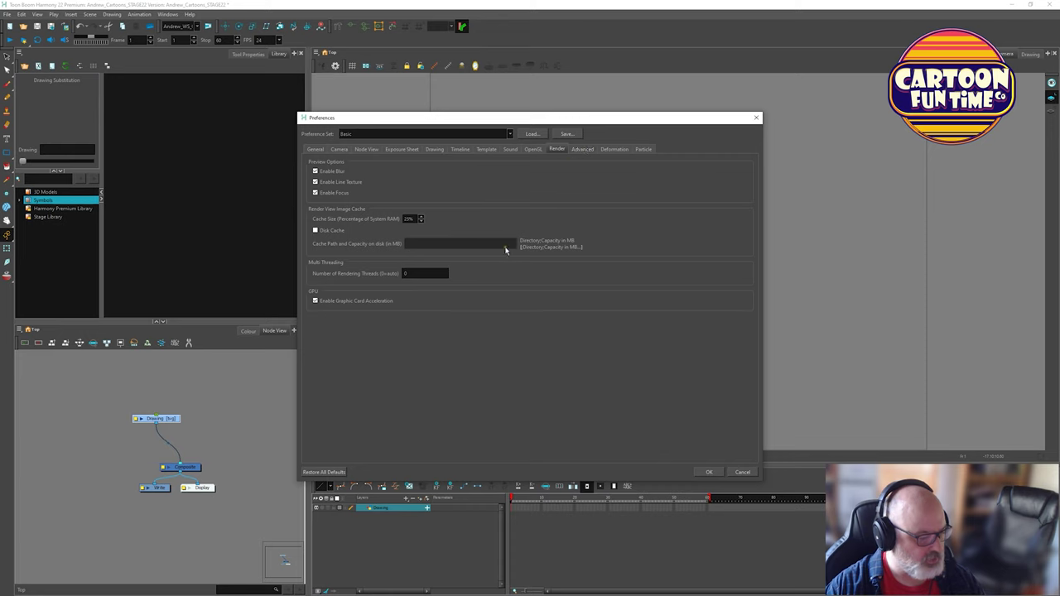
pyautogui.click(585, 149)
pyautogui.click(614, 150)
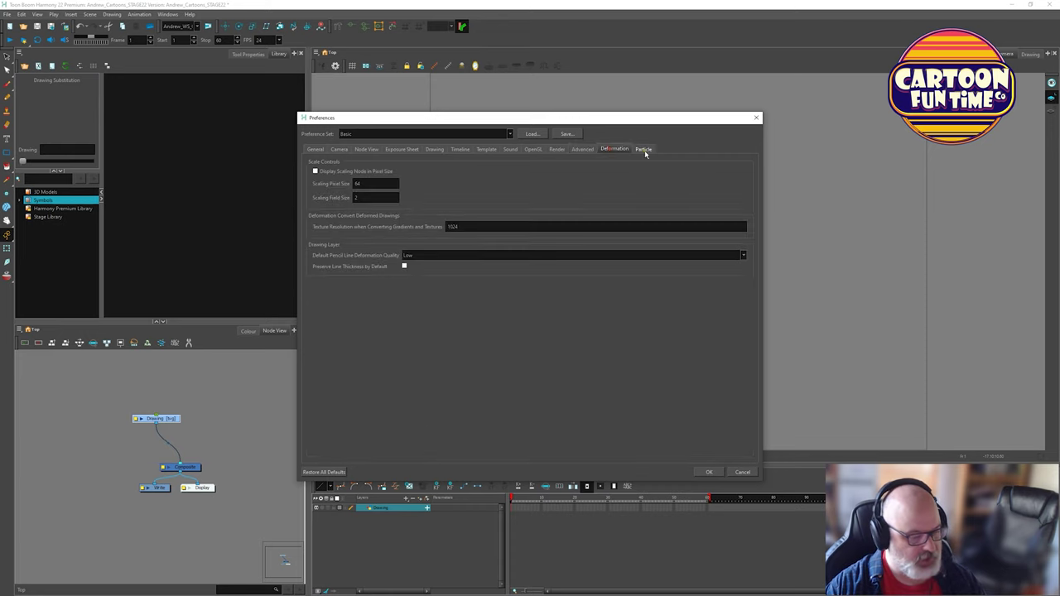
pyautogui.click(645, 150)
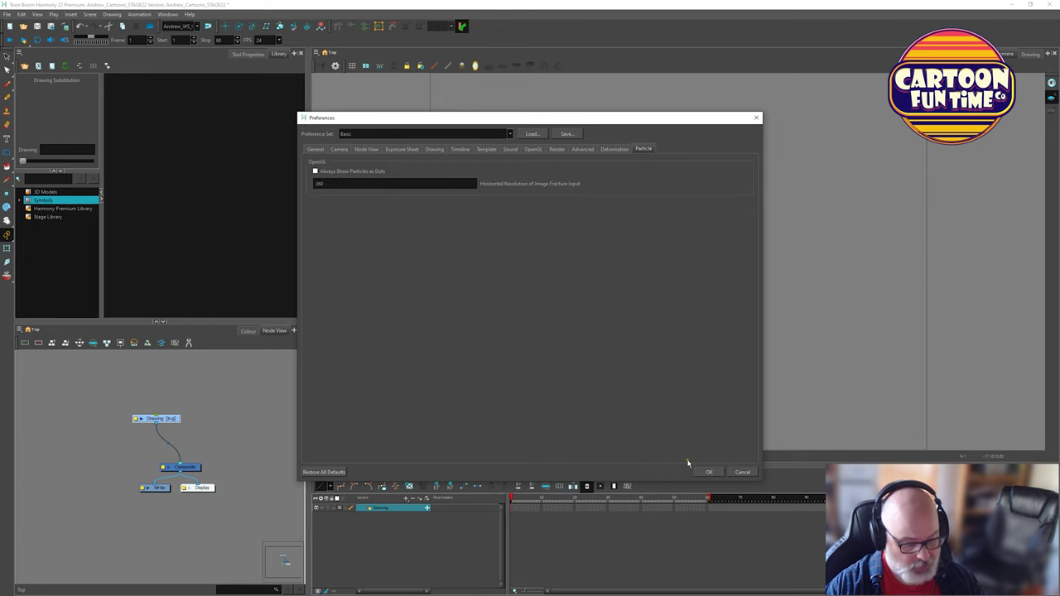
pyautogui.click(709, 472)
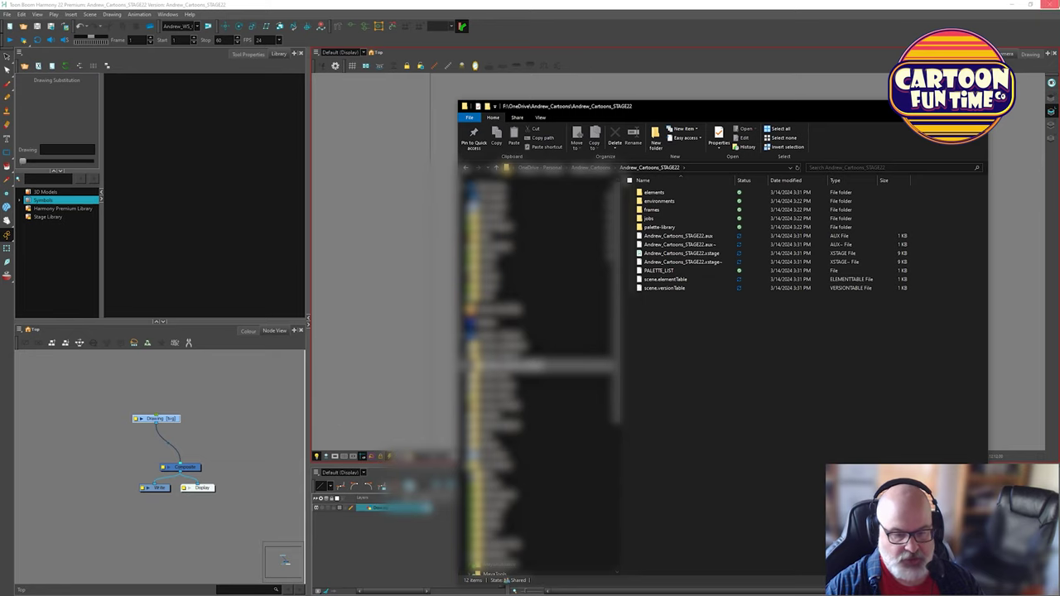
# Quit Harmony, leaving File Explorer on the STAGE22 scene folder.
pyautogui.click(1052, 5)
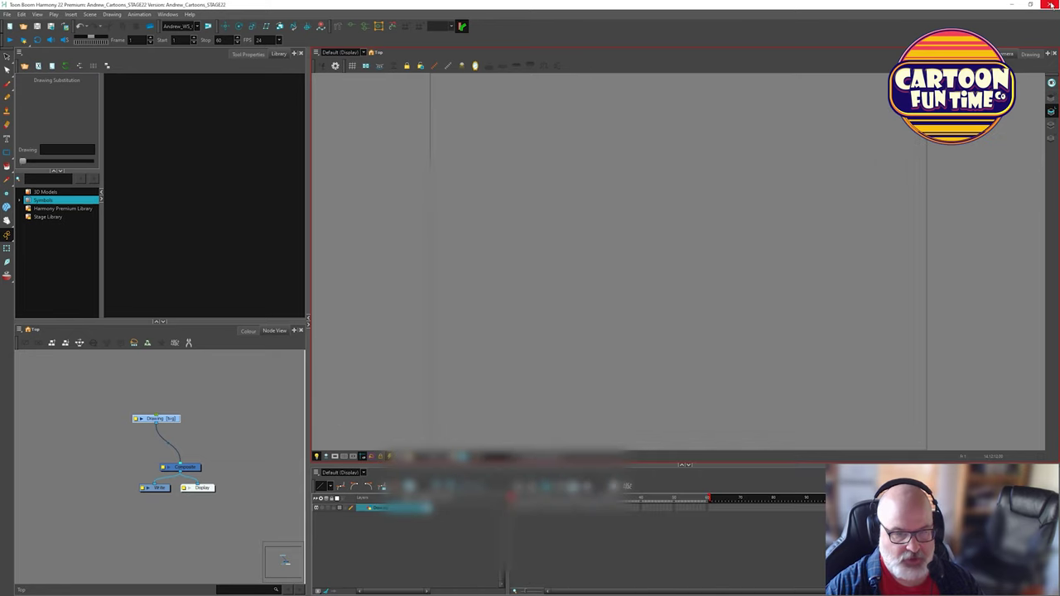
pyautogui.click(1051, 5)
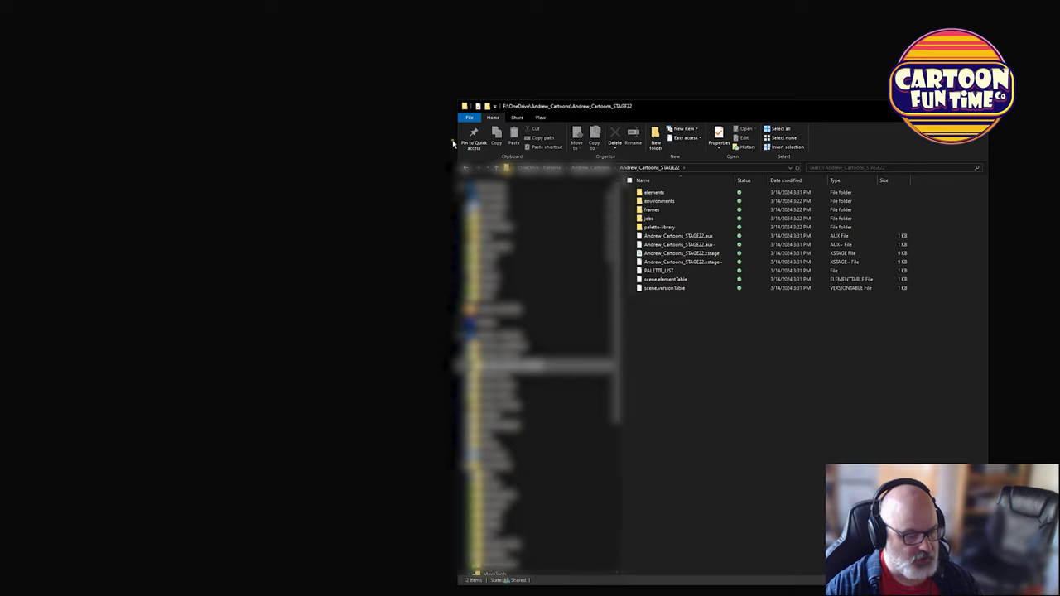
pyautogui.moveTo(454, 141); pyautogui.dragTo(365, 139)
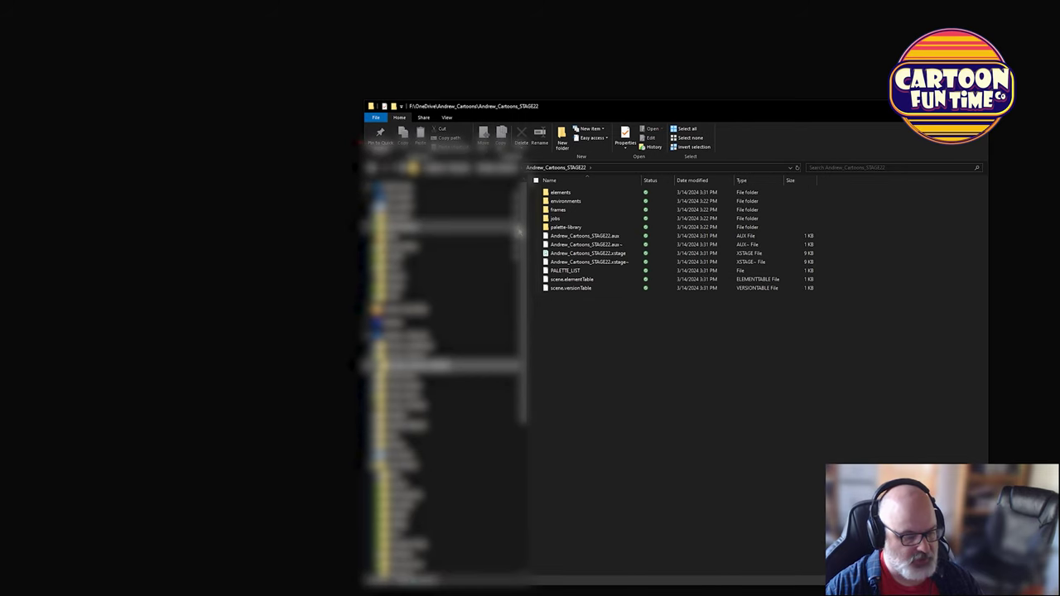
pyautogui.click(585, 193)
pyautogui.doubleClick(584, 193)
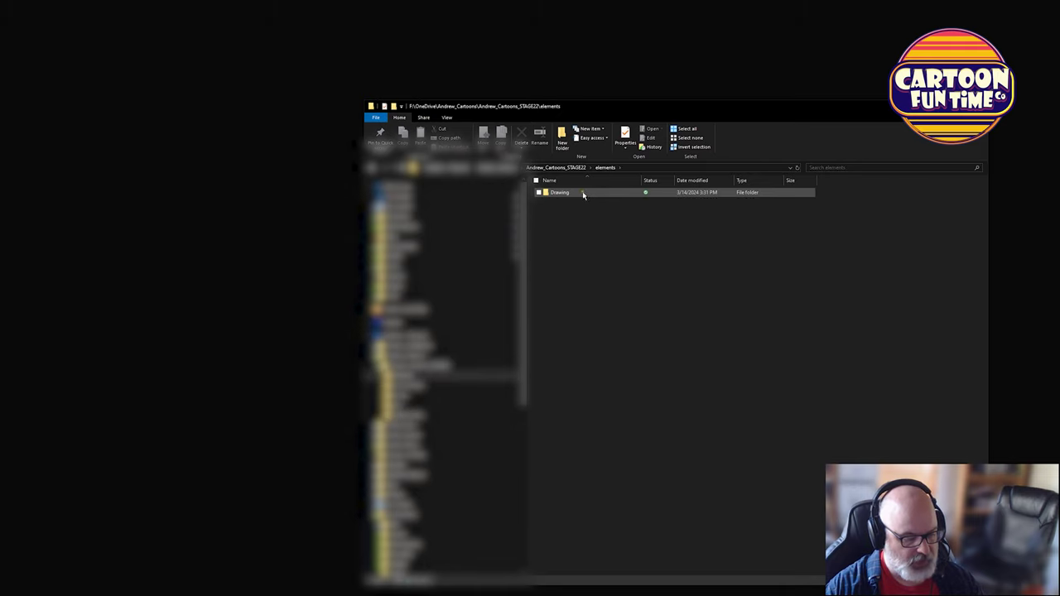
pyautogui.doubleClick(583, 193)
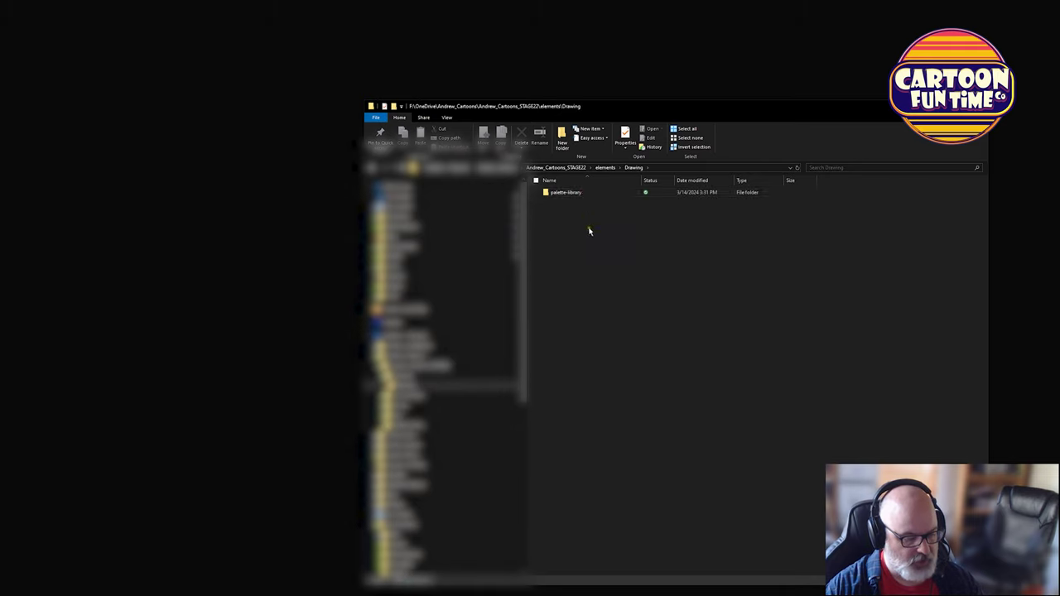
pyautogui.click(573, 168)
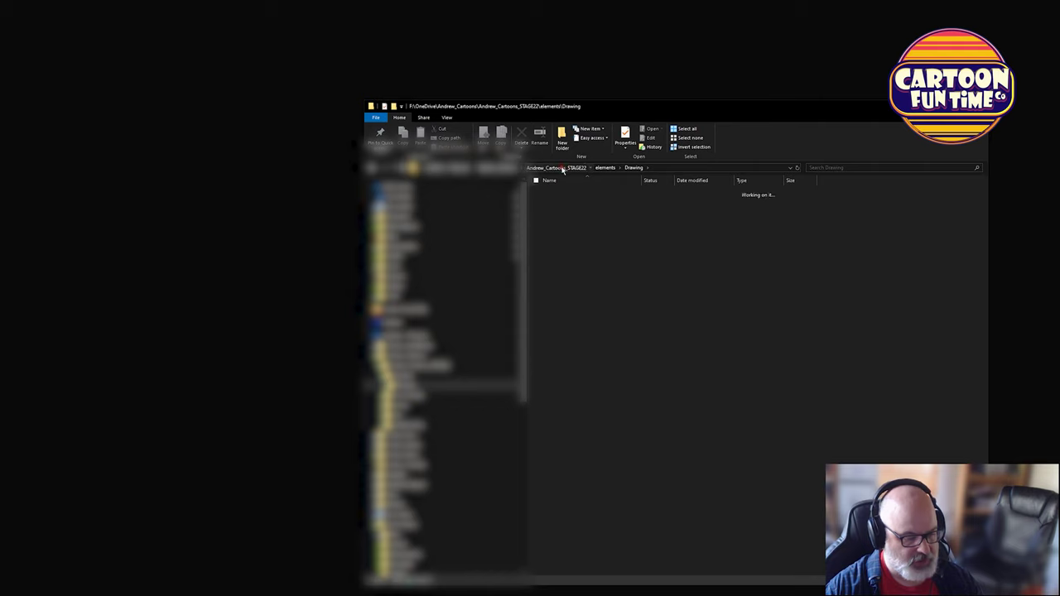
pyautogui.doubleClick(572, 202)
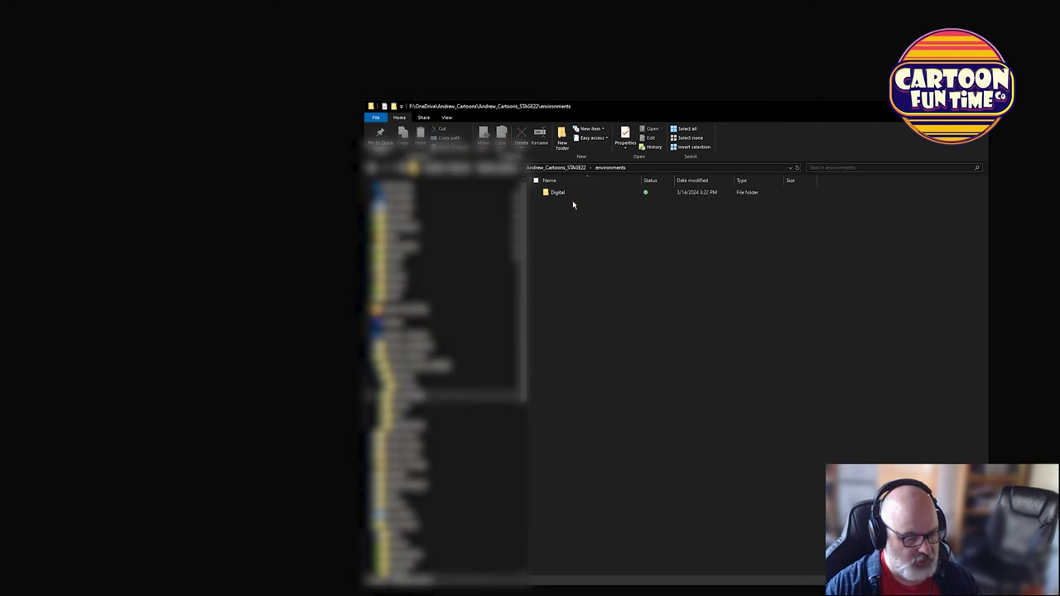
pyautogui.doubleClick(563, 193)
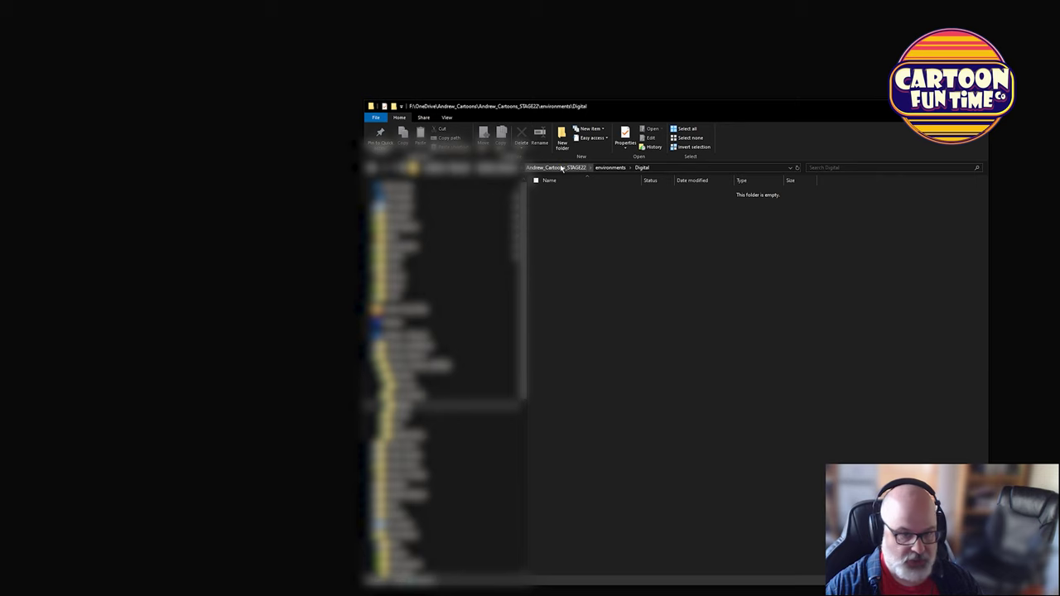
pyautogui.click(562, 168)
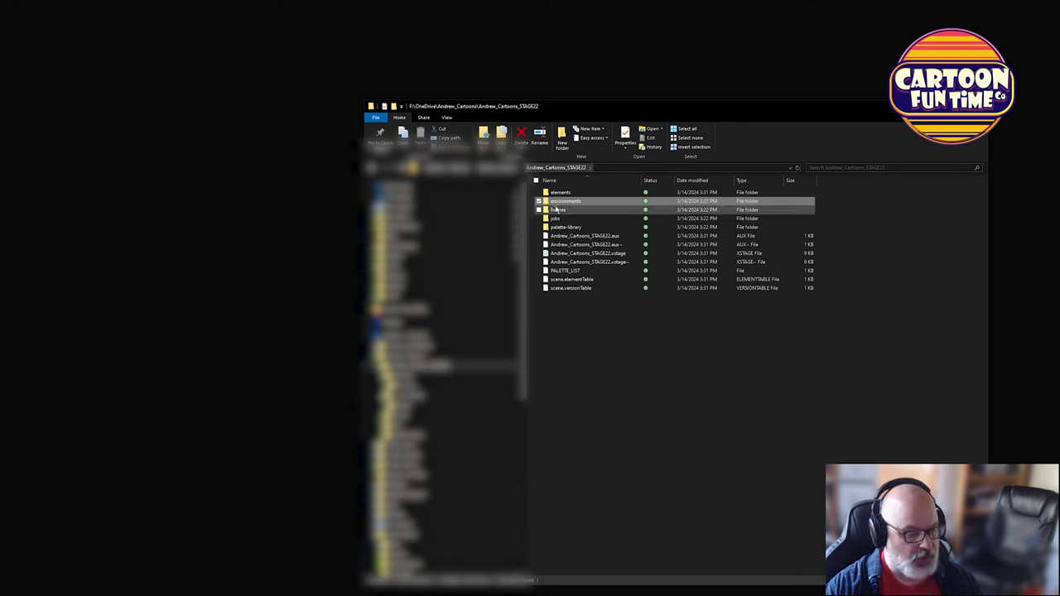
pyautogui.click(577, 211)
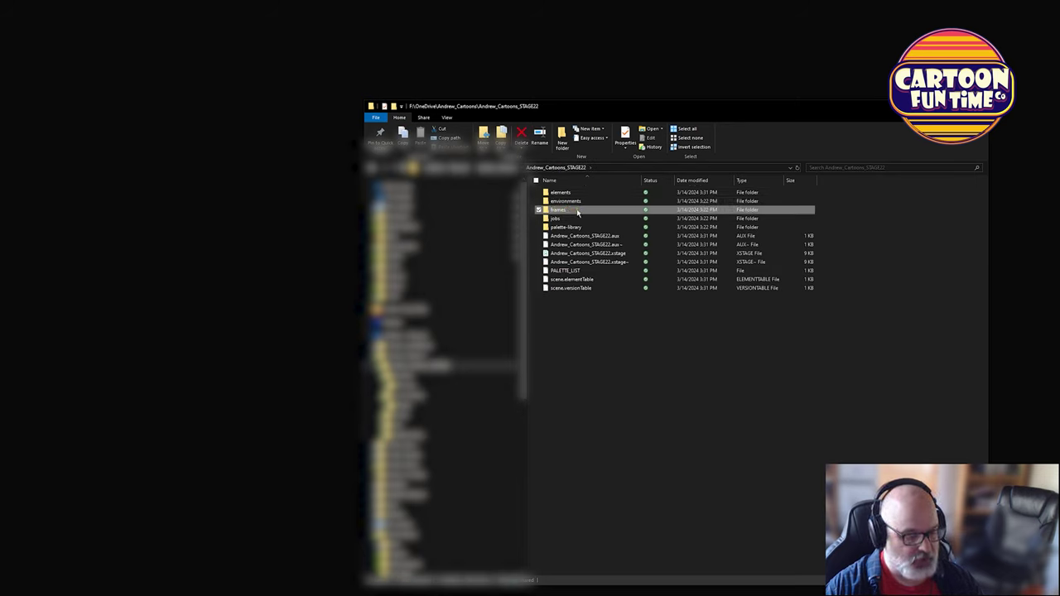
pyautogui.click(559, 219)
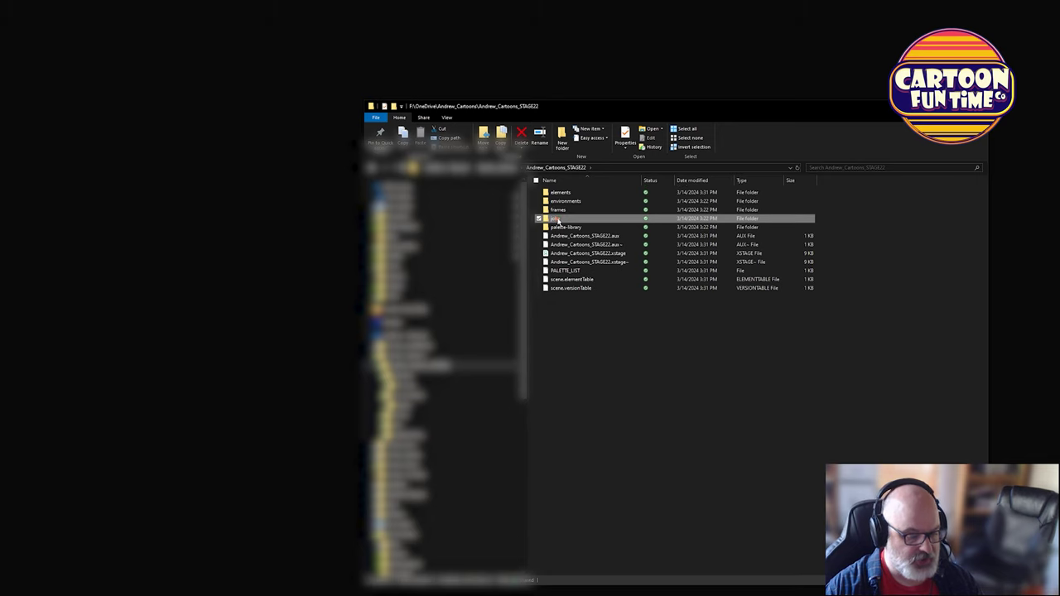
pyautogui.doubleClick(566, 227)
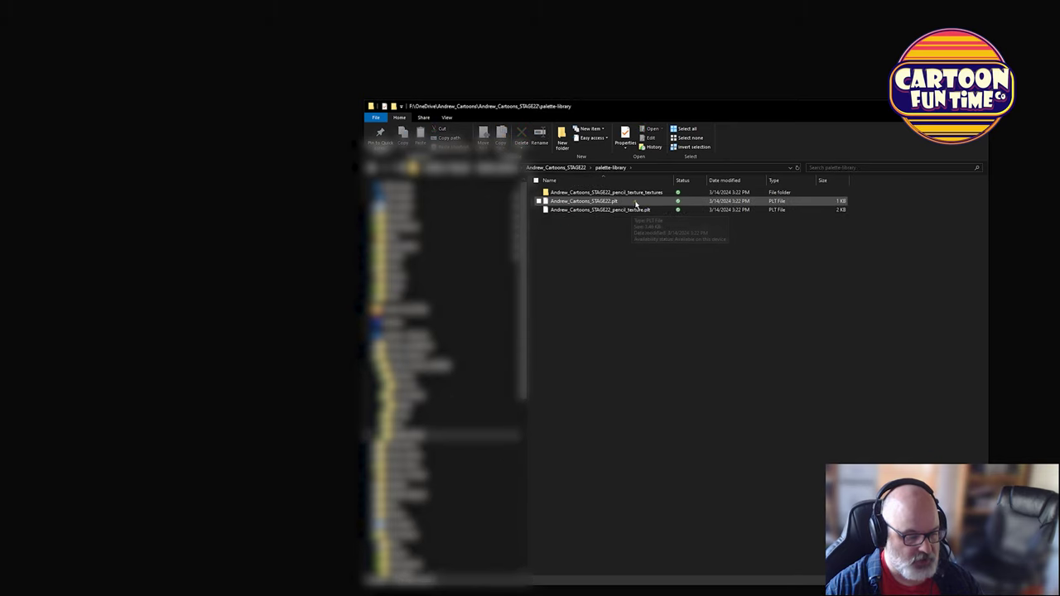
pyautogui.click(545, 168)
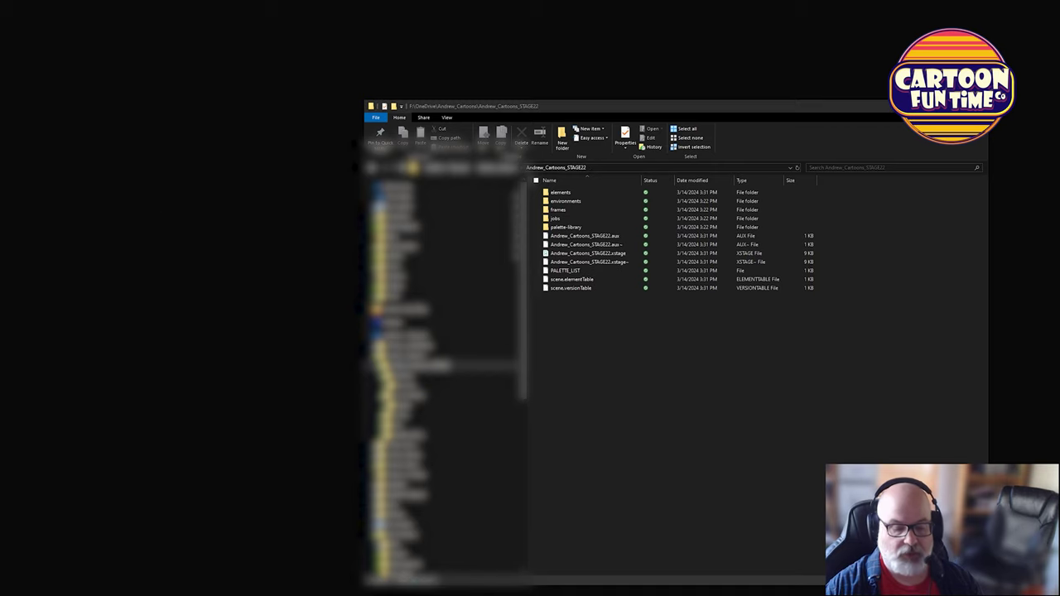
pyautogui.click(815, 279)
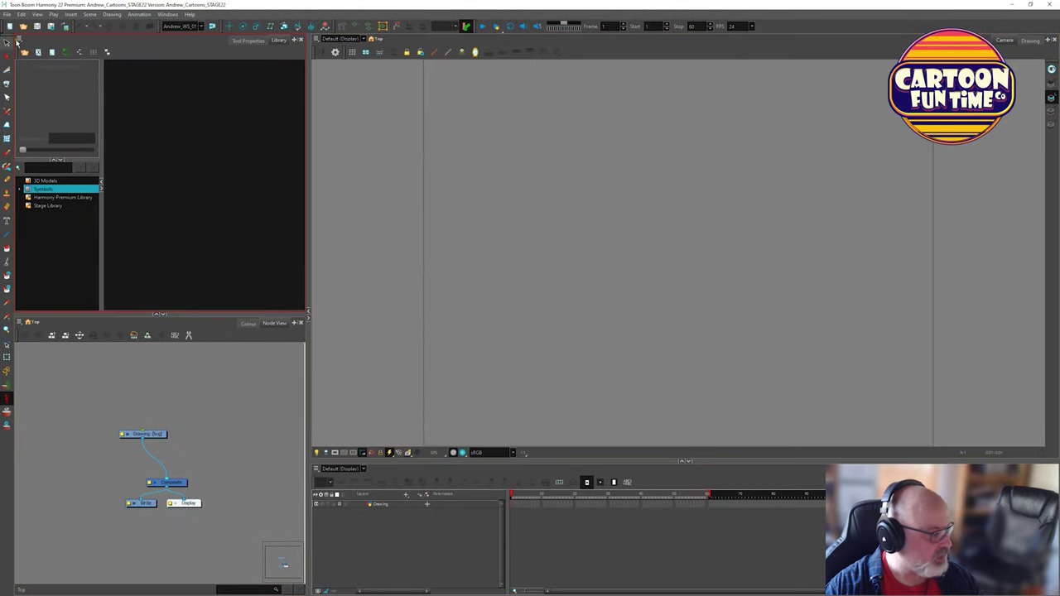
# Open the Drawing layer's properties and try 3D Path positioning before returning to separate X, Y, Z.
pyautogui.click(123, 436)
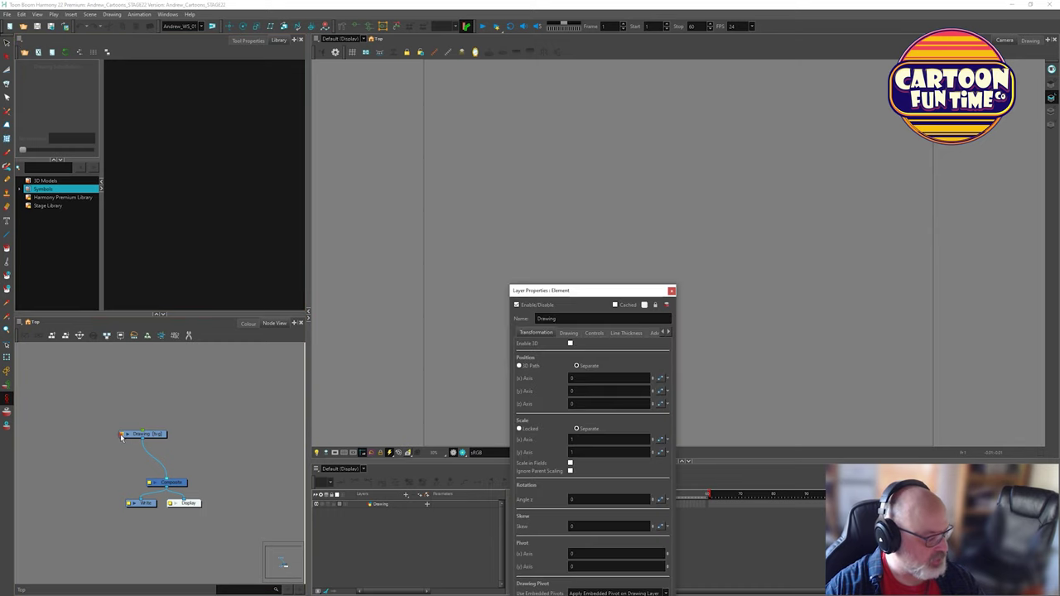
pyautogui.moveTo(570, 295)
pyautogui.mouseDown()
pyautogui.moveTo(606, 208)
pyautogui.moveTo(585, 133)
pyautogui.moveTo(563, 127)
pyautogui.mouseUp()
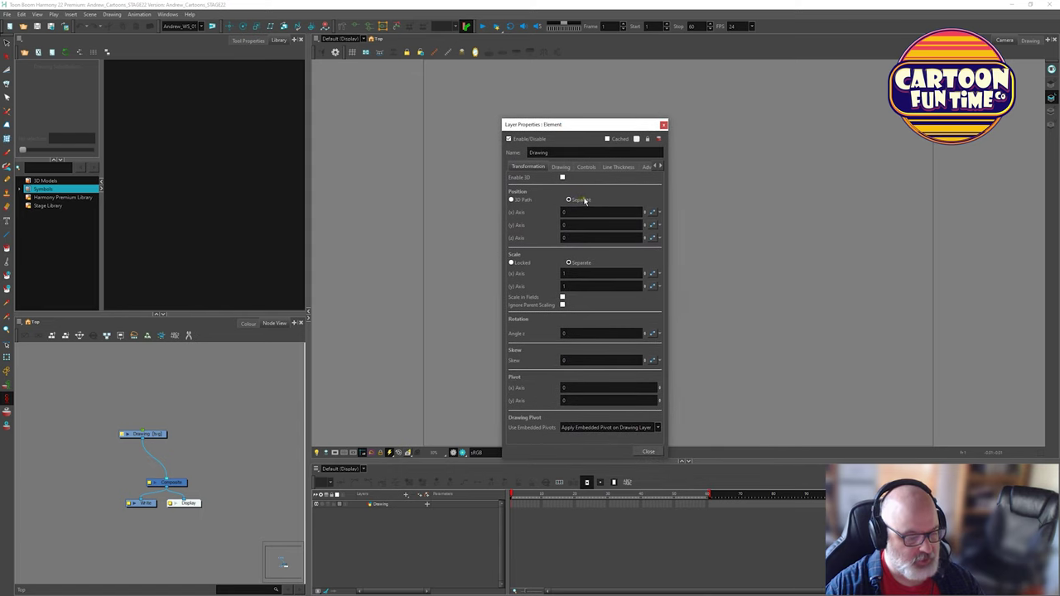
pyautogui.click(584, 200)
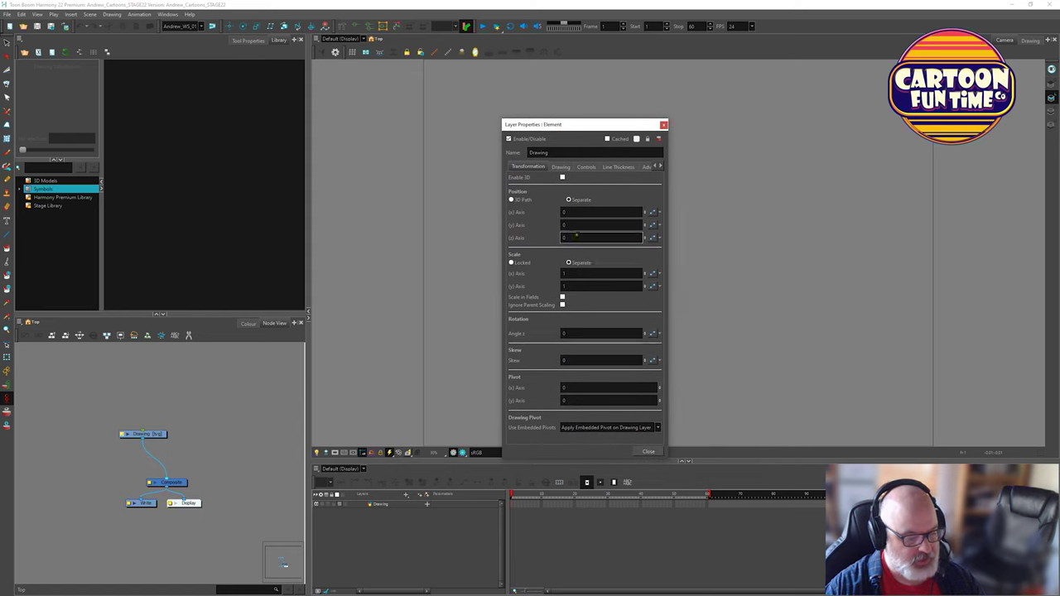
pyautogui.click(511, 201)
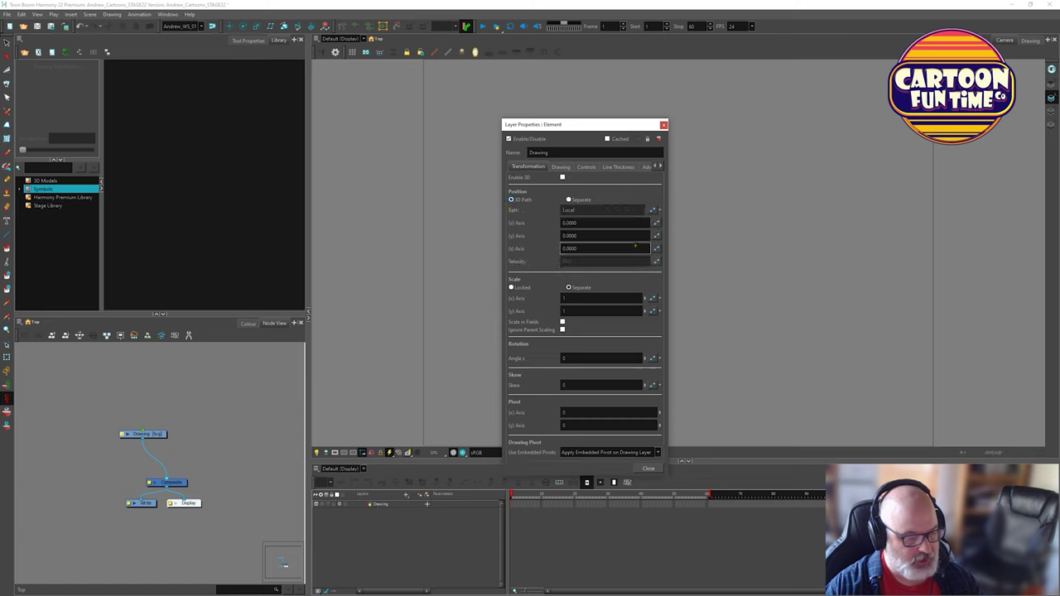
pyautogui.click(569, 200)
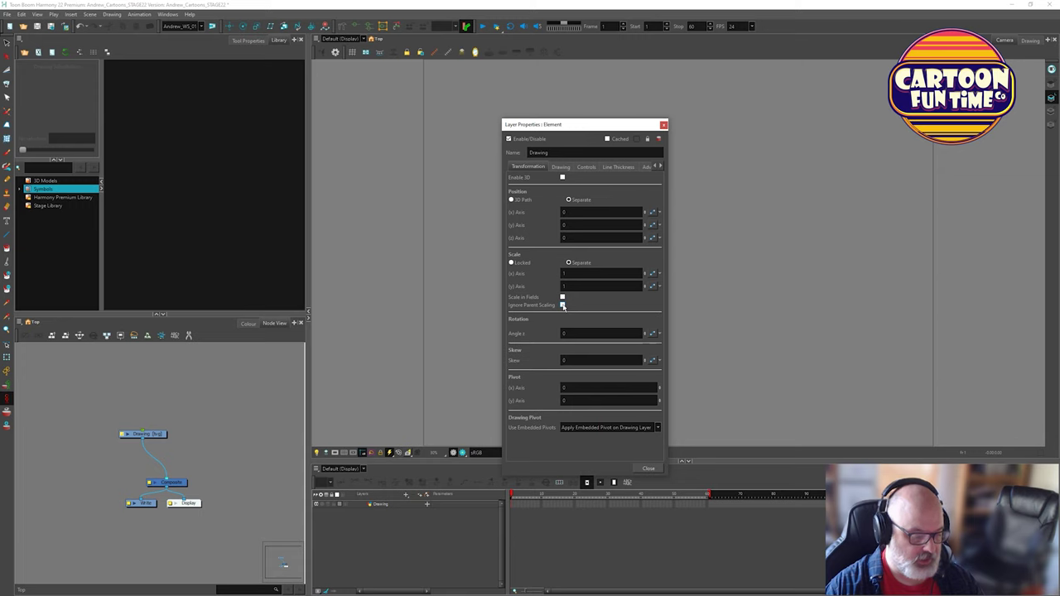
# Toggle scale between locked and separate X/Y, ending on separate axes, and view the Drawing art layer settings.
pyautogui.click(511, 262)
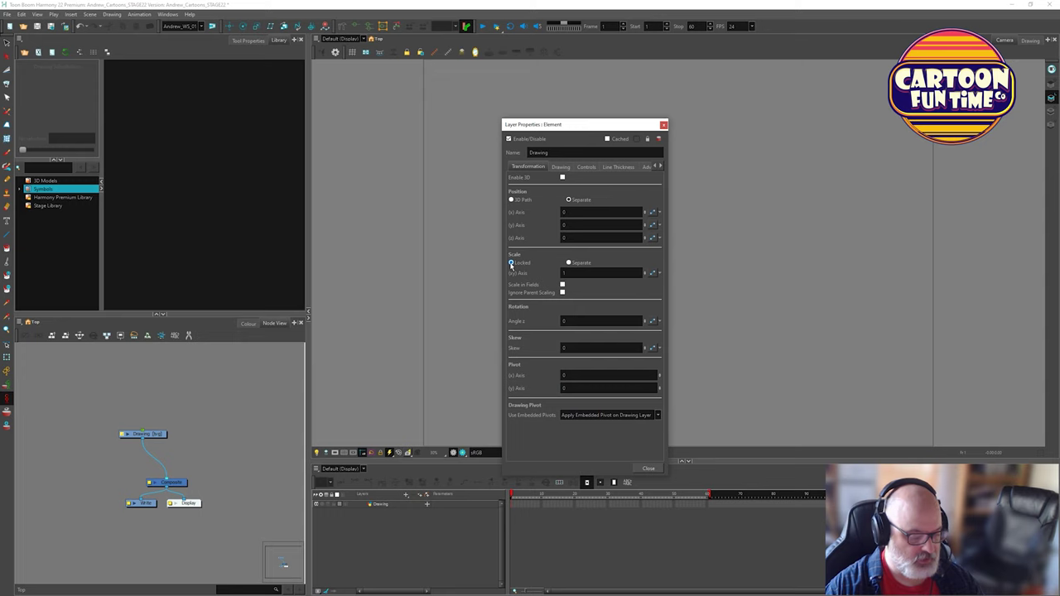
pyautogui.click(569, 263)
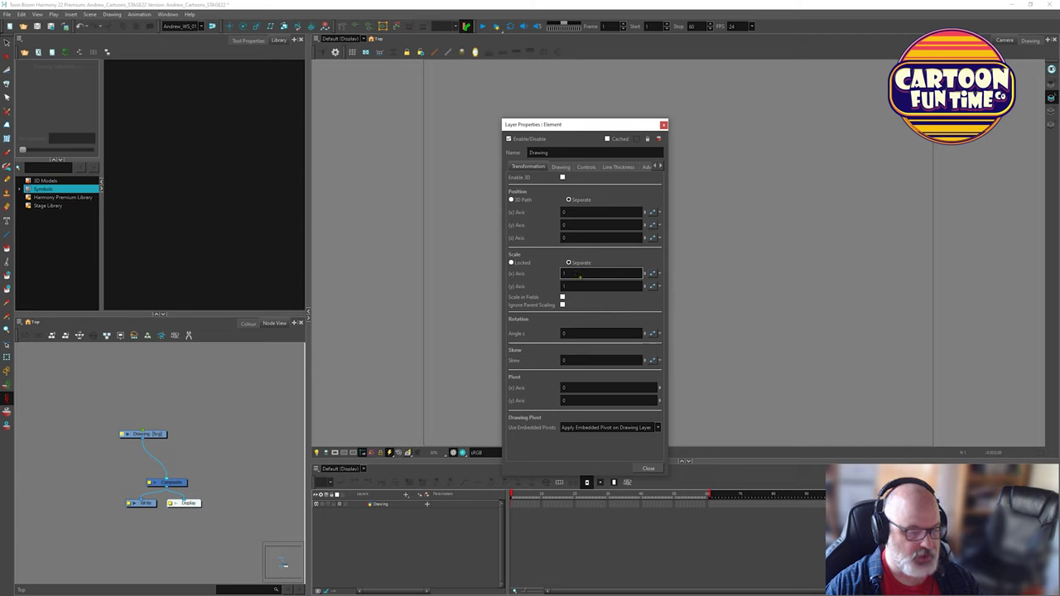
pyautogui.click(560, 168)
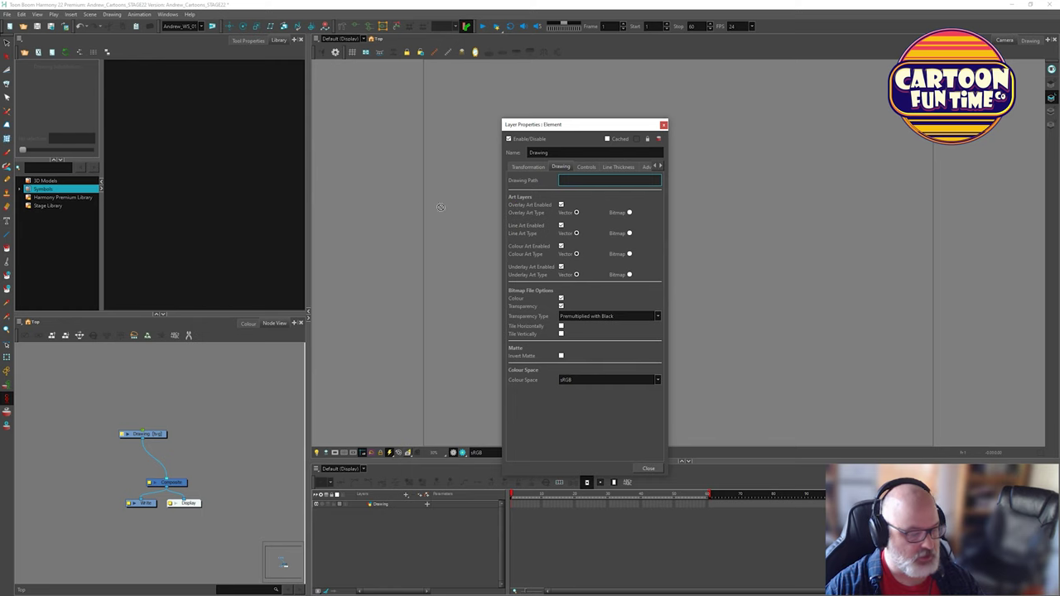
pyautogui.click(20, 15)
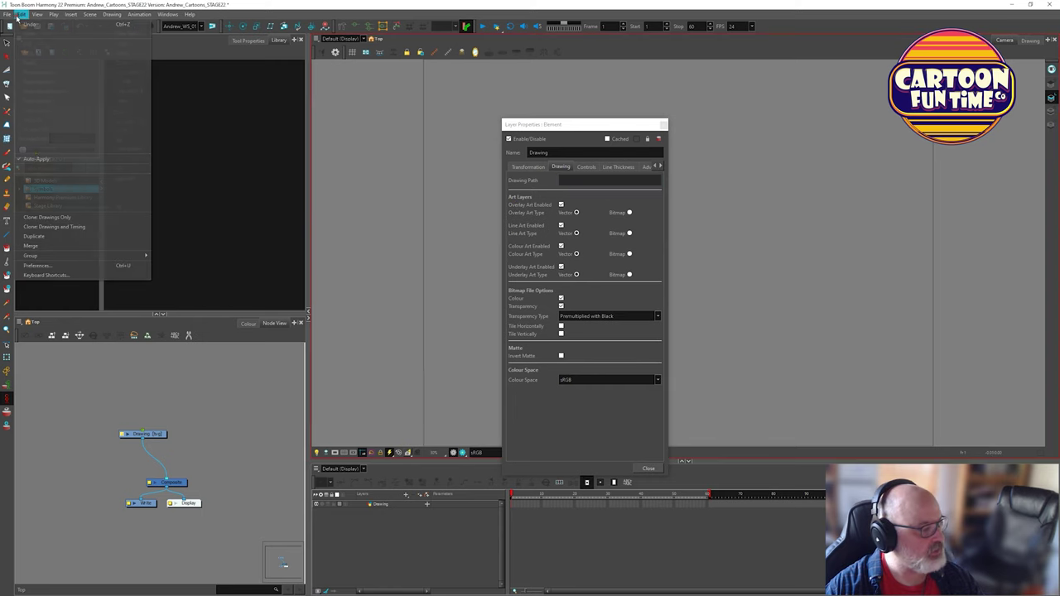
# Set Overlay Art and Underlay Art to Bitmap on the Node View preferences page.
pyautogui.click(92, 268)
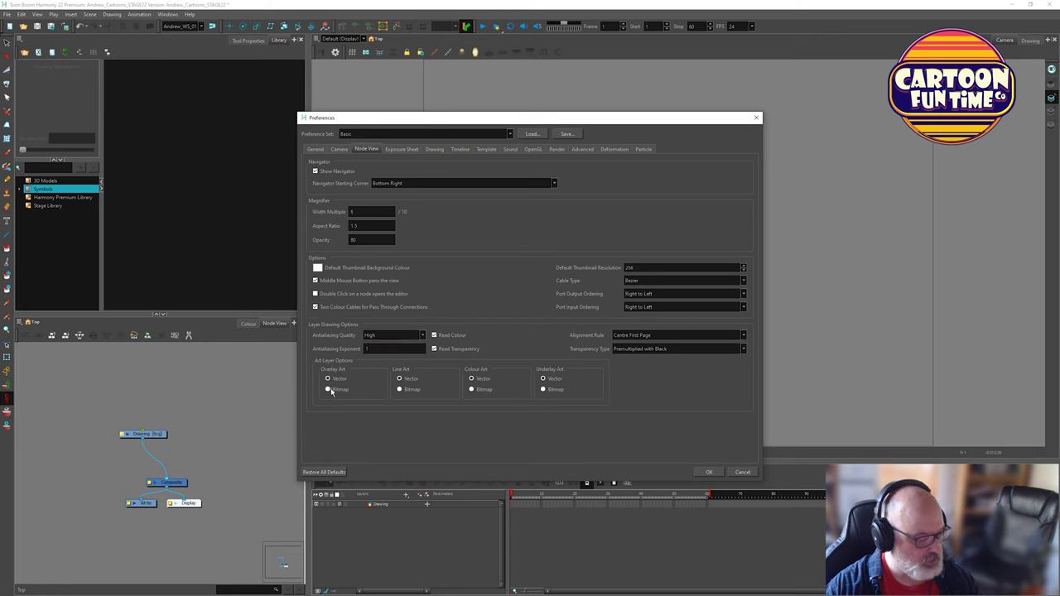
pyautogui.click(543, 390)
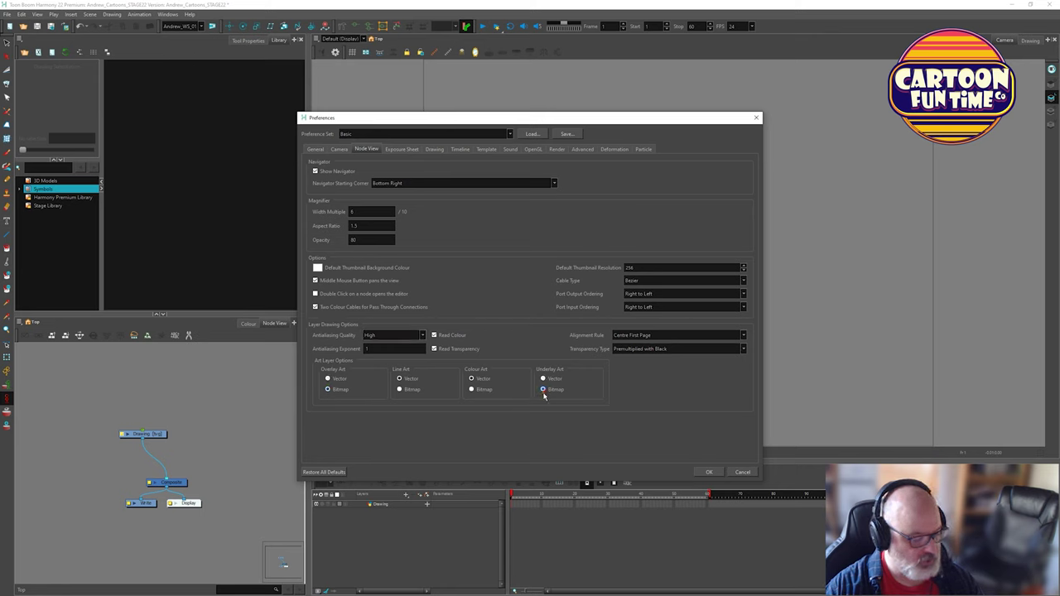
pyautogui.hotkey('ctrl', 'shift', 'Tab')
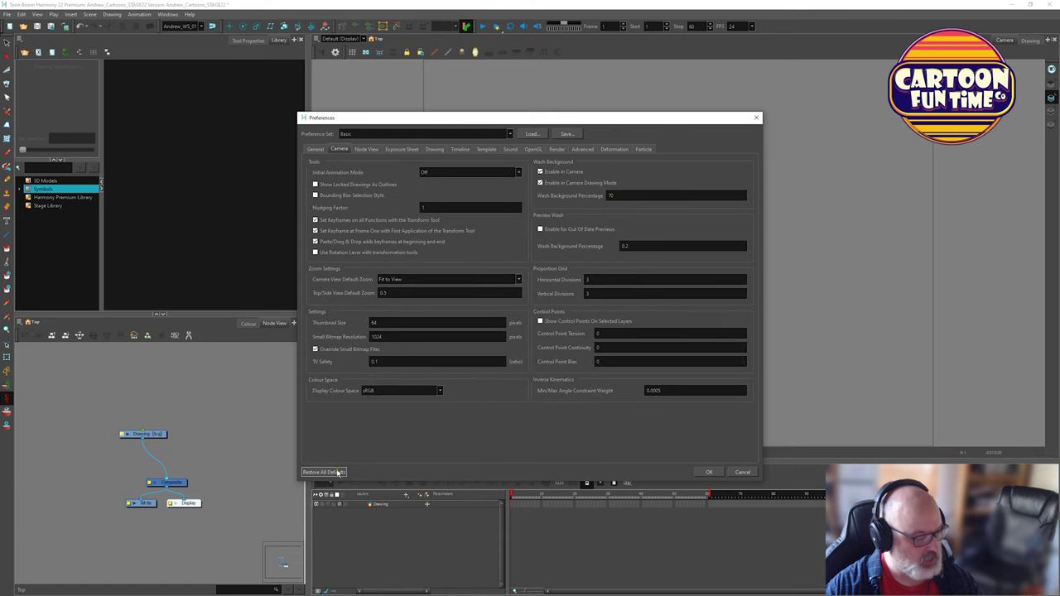
pyautogui.click(316, 150)
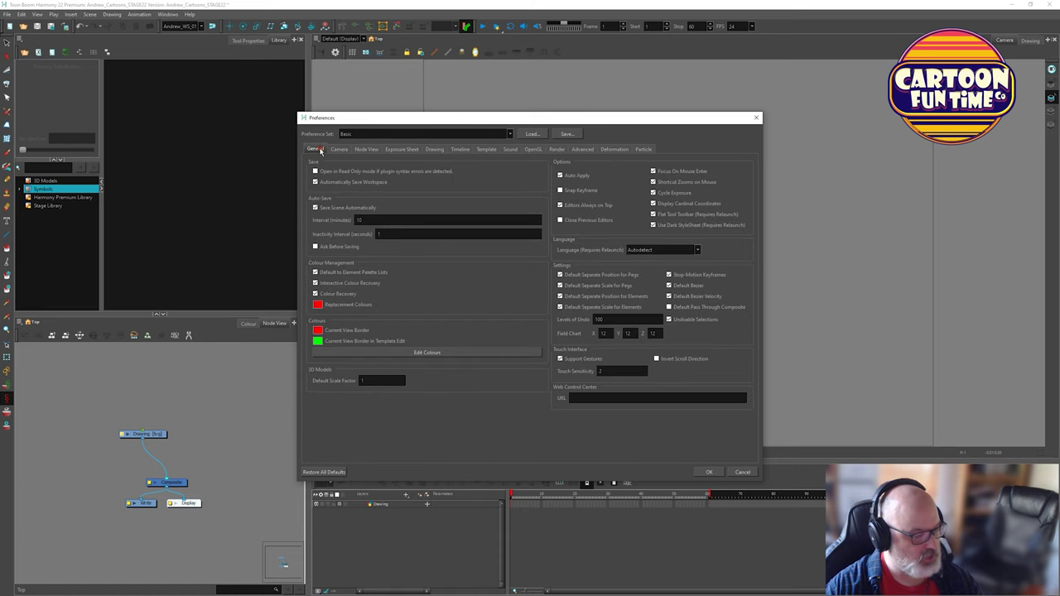
# In Edit Colours, raise the camera view's Clear colour Value from near-black to light grey.
pyautogui.click(393, 353)
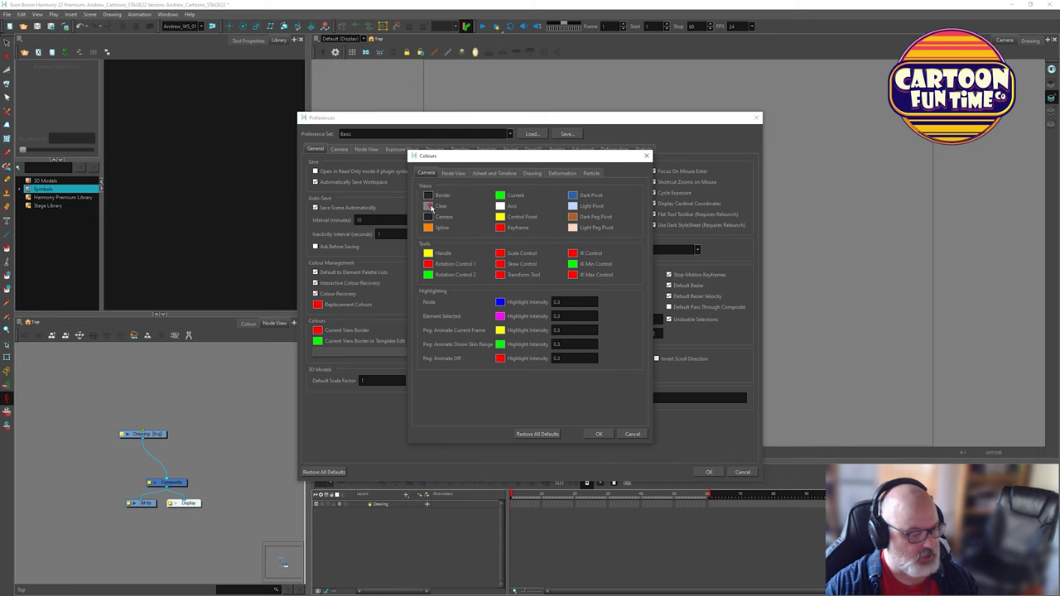
pyautogui.click(430, 207)
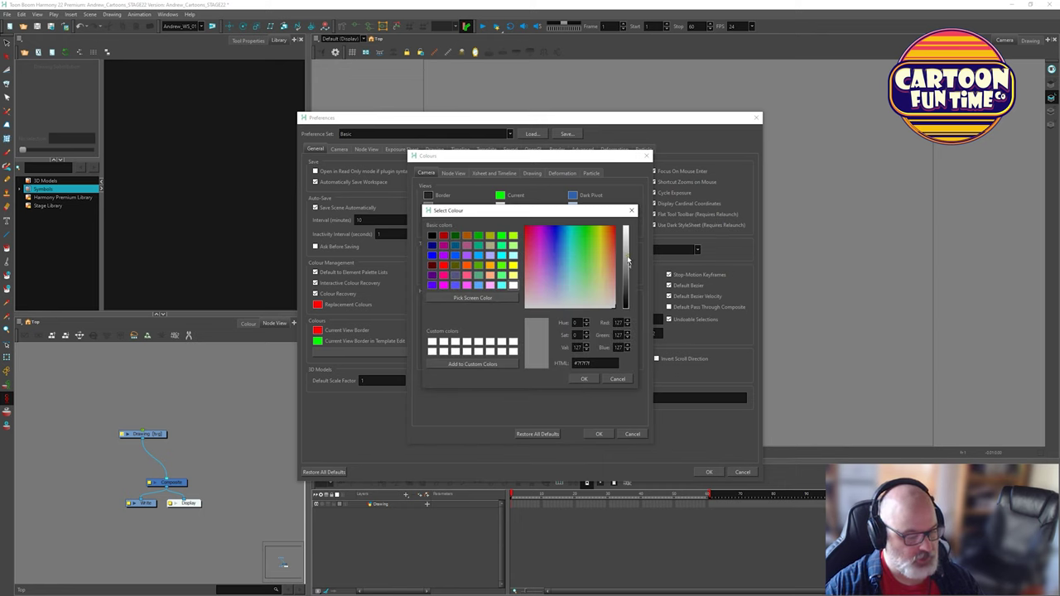
pyautogui.click(628, 262)
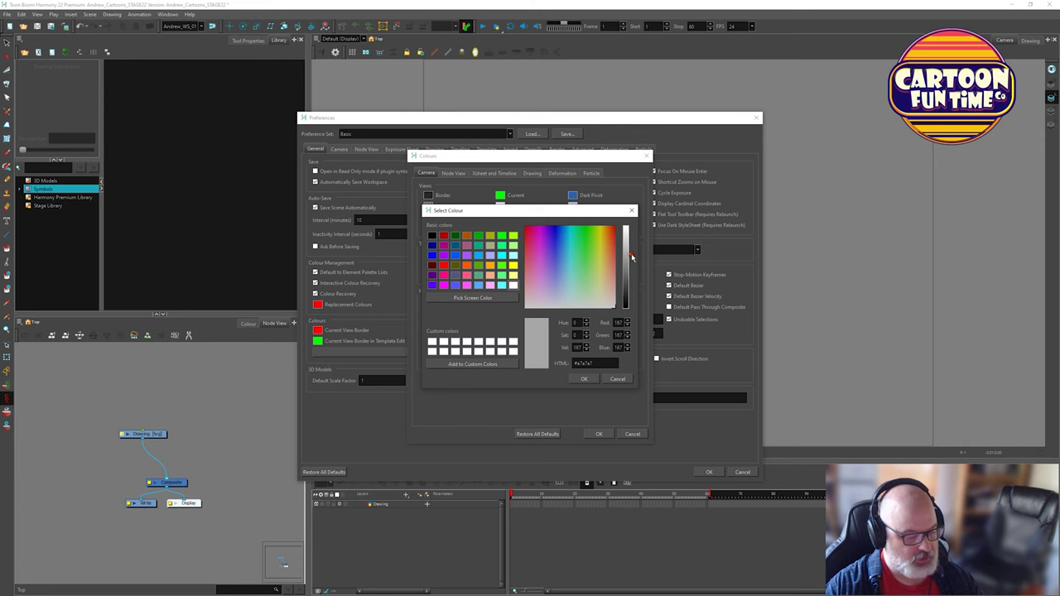
pyautogui.click(583, 378)
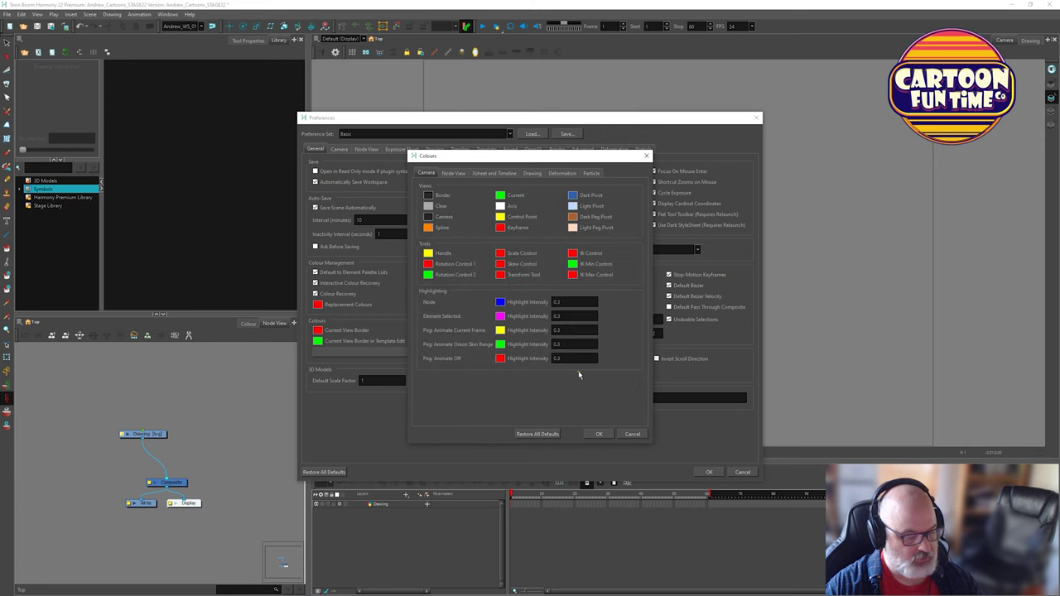